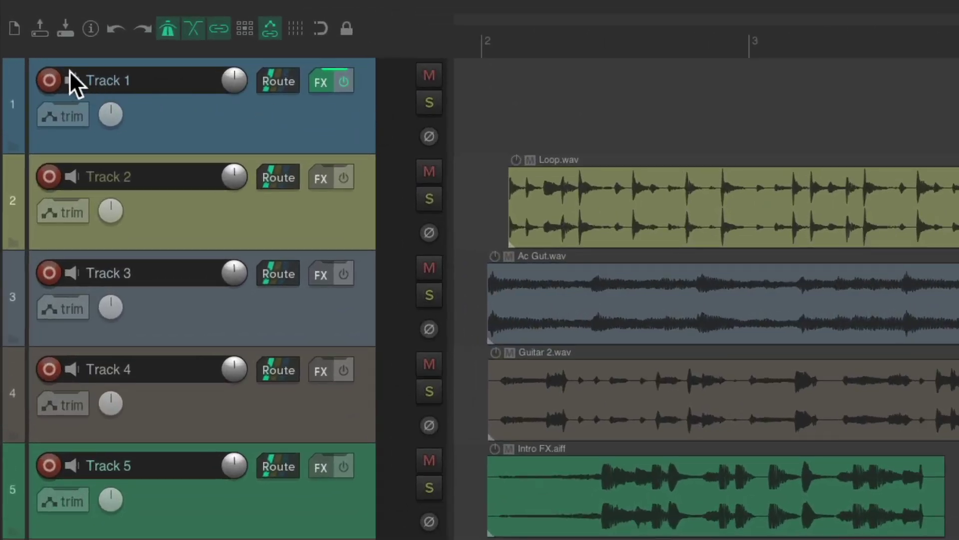
Record-arm Track 1, set its input to Arturia BeatStep MIDI on all channels, and open Serum
click(55, 76)
click(345, 114)
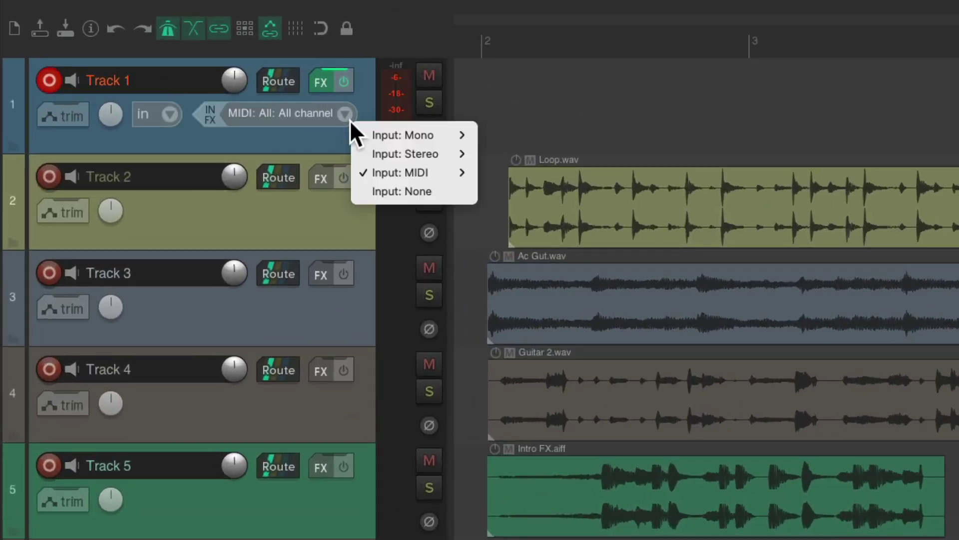
mouse_move(360, 175)
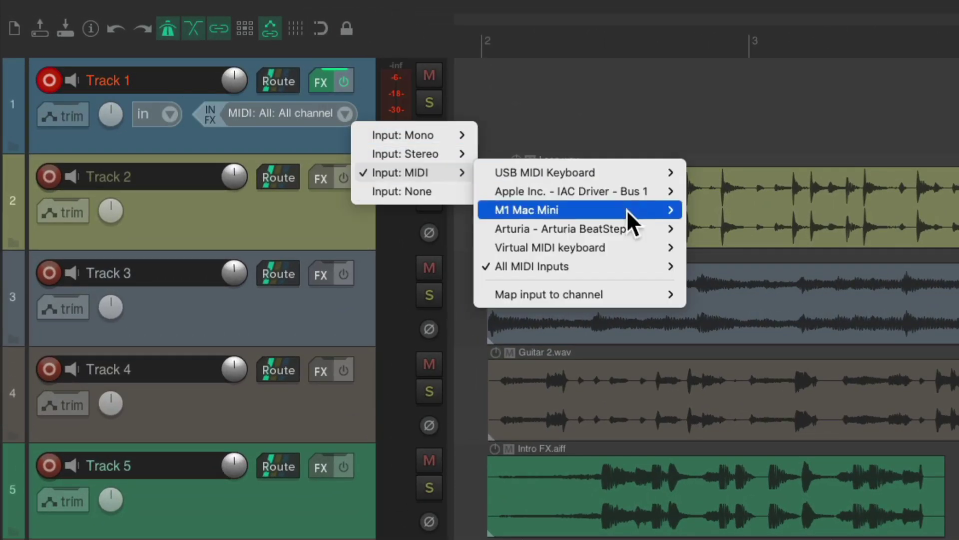
mouse_move(625, 228)
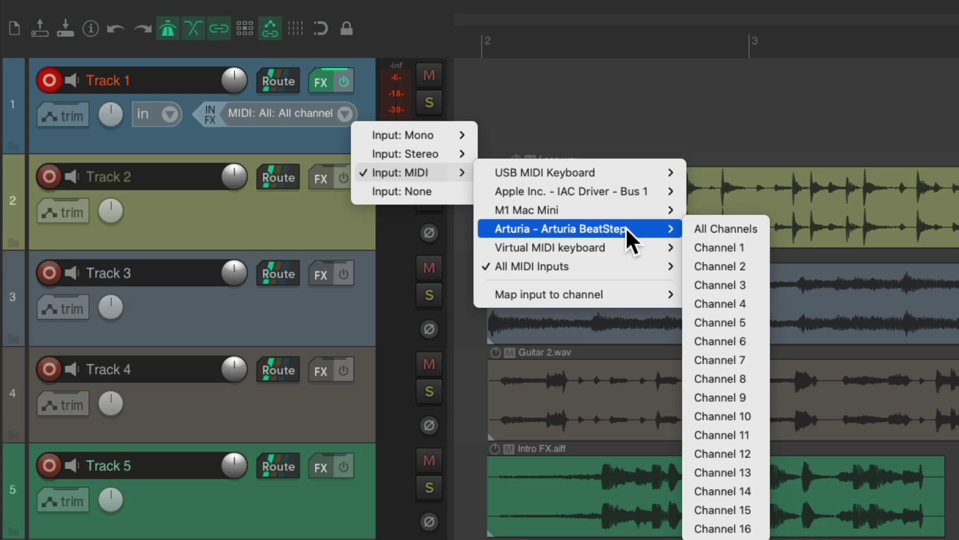
click(724, 228)
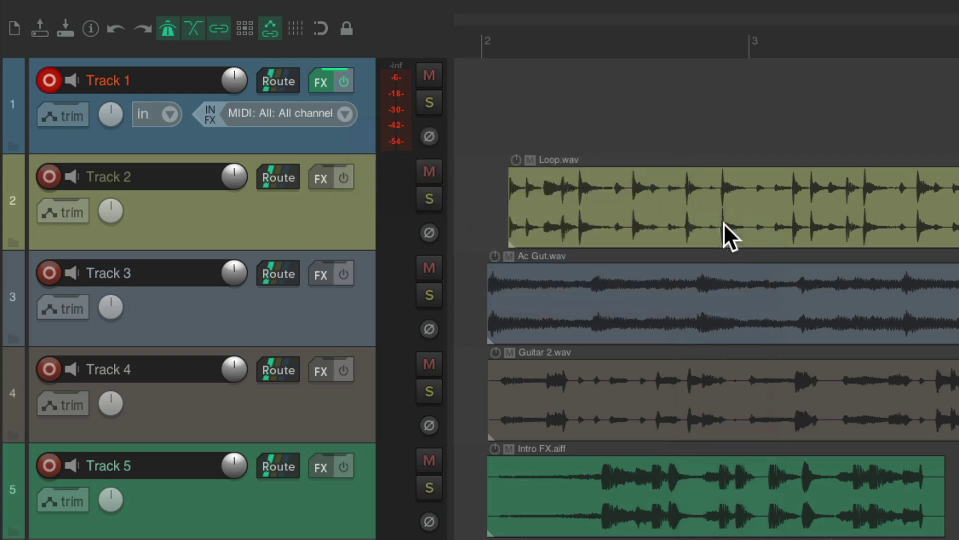
click(325, 83)
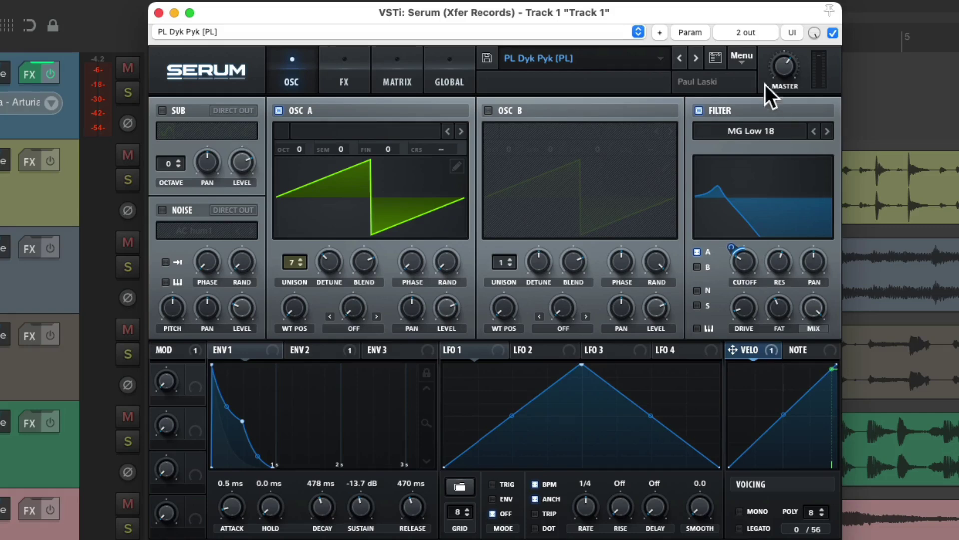
Learn Serum's Fil Cutoff to BeatStep knob 1 as MIDI Chan 2 CC 10
click(694, 32)
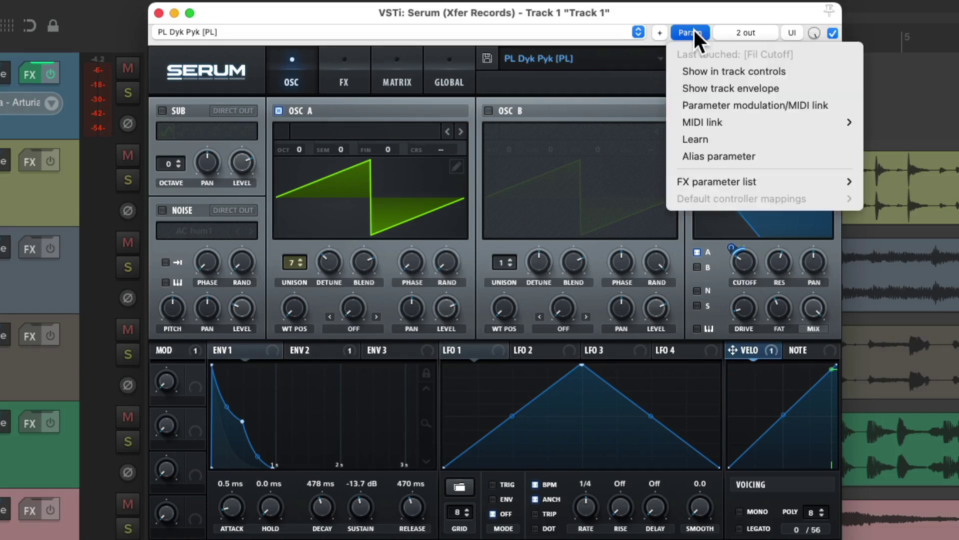
click(685, 142)
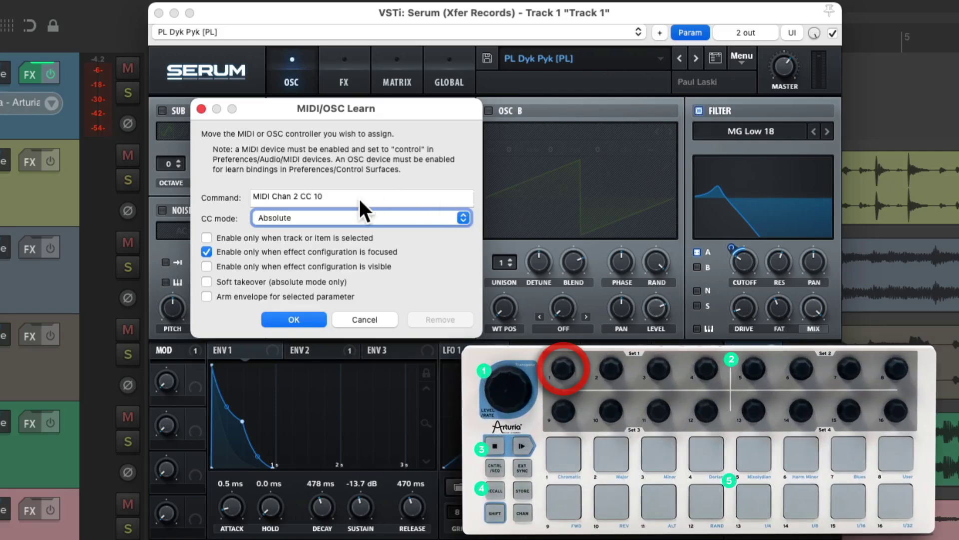
click(312, 316)
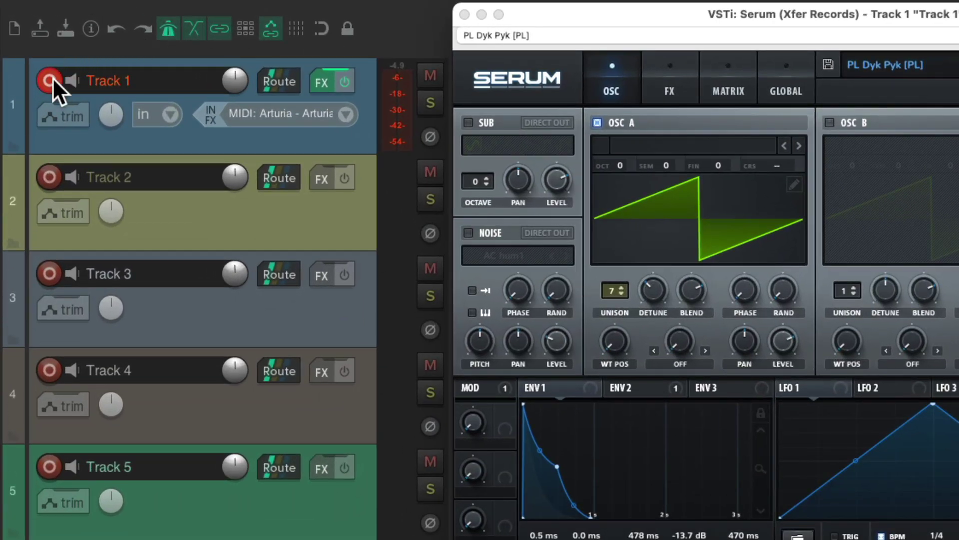
Restrict Track 1's input to Arturia BeatStep MIDI channel 1 only
click(347, 109)
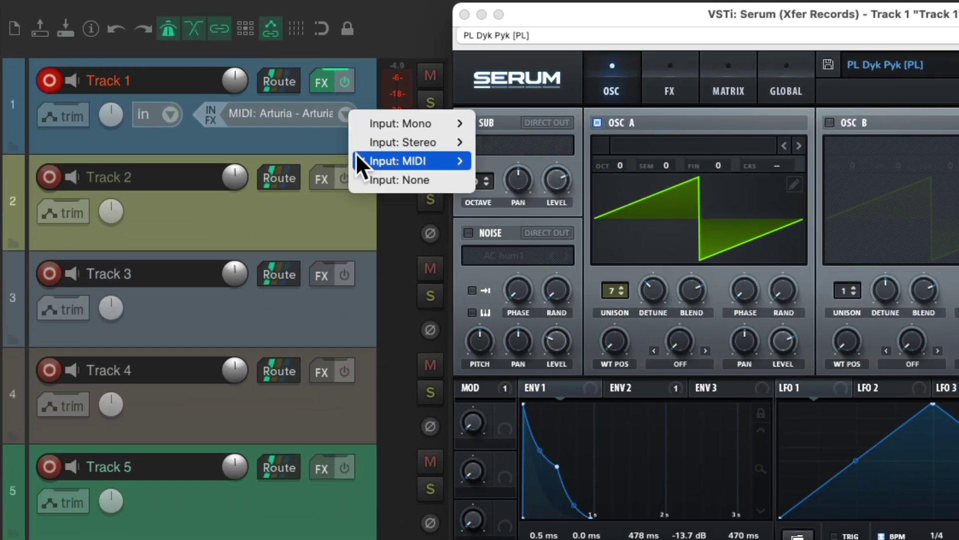
mouse_move(379, 160)
mouse_move(606, 212)
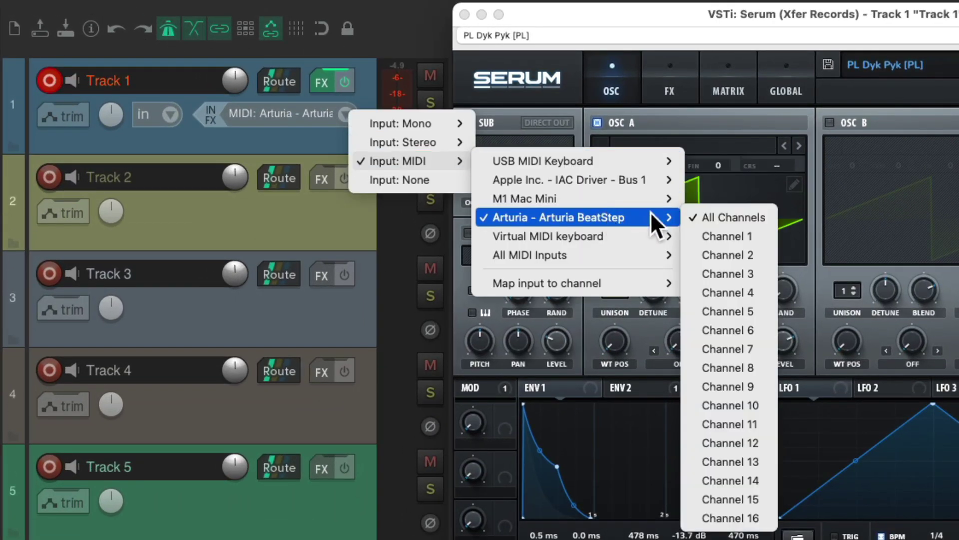
click(766, 233)
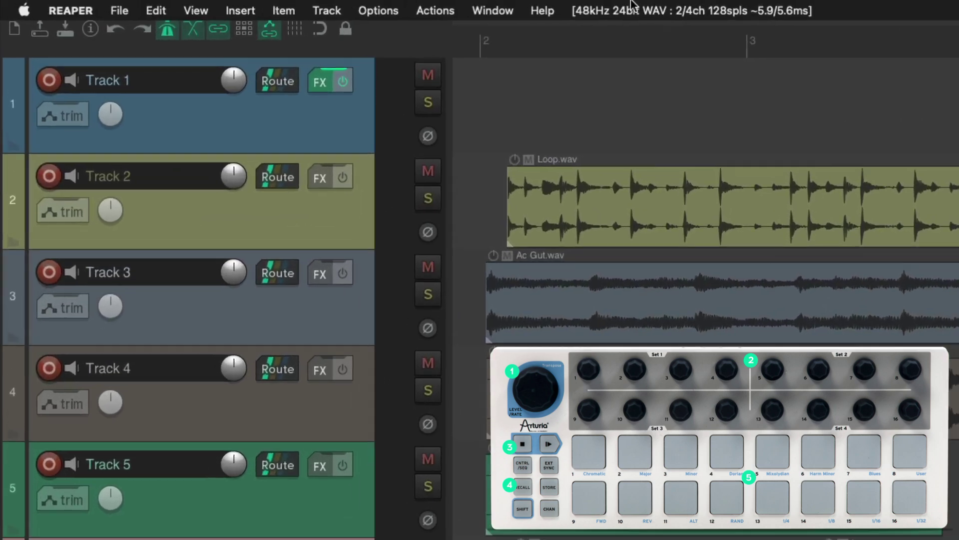
Show the action list filtered to 'track vol cc'
click(283, 7)
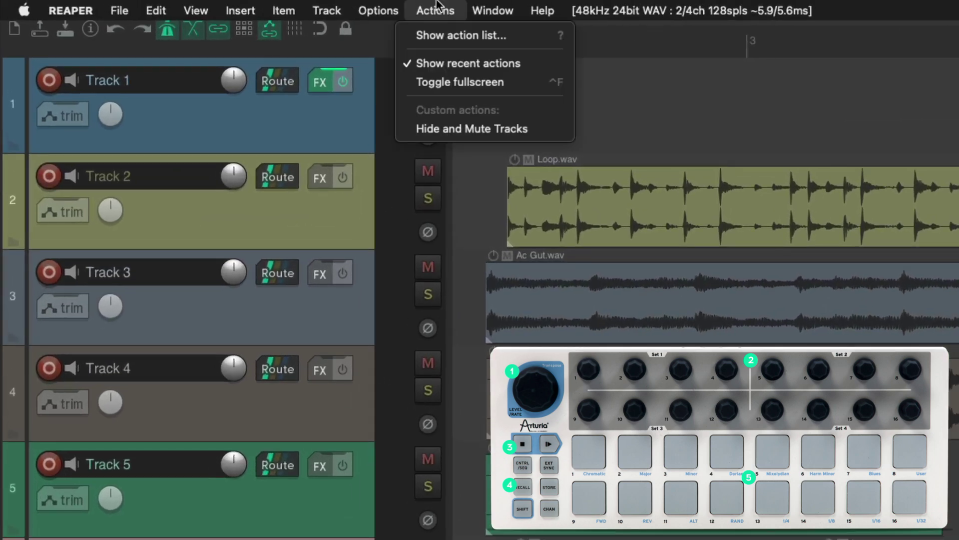
click(403, 39)
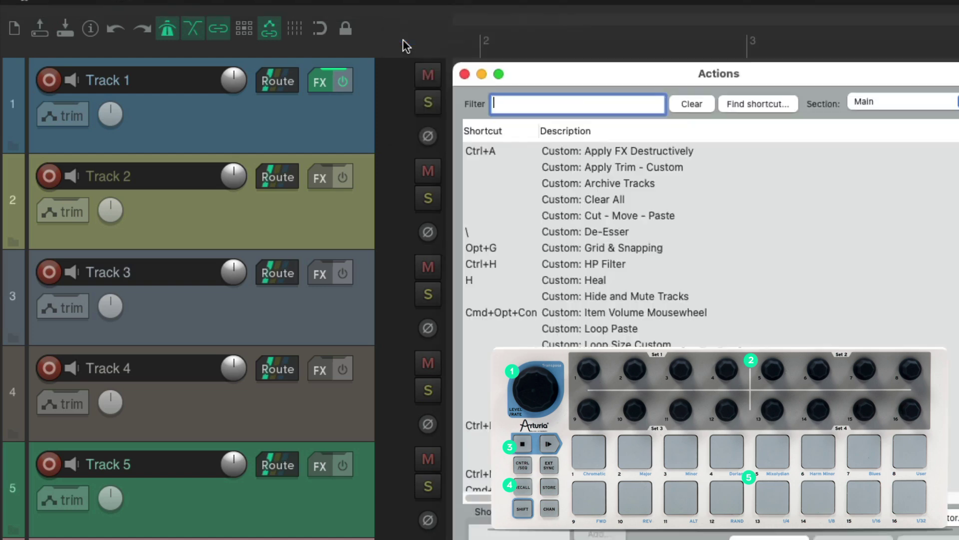
text(track vol cc)
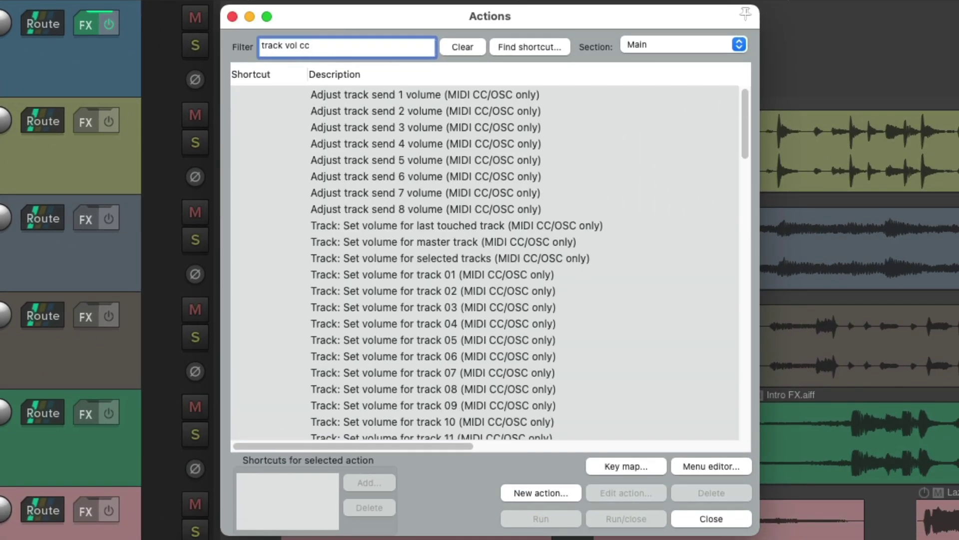
scroll(453, 165, down, 3)
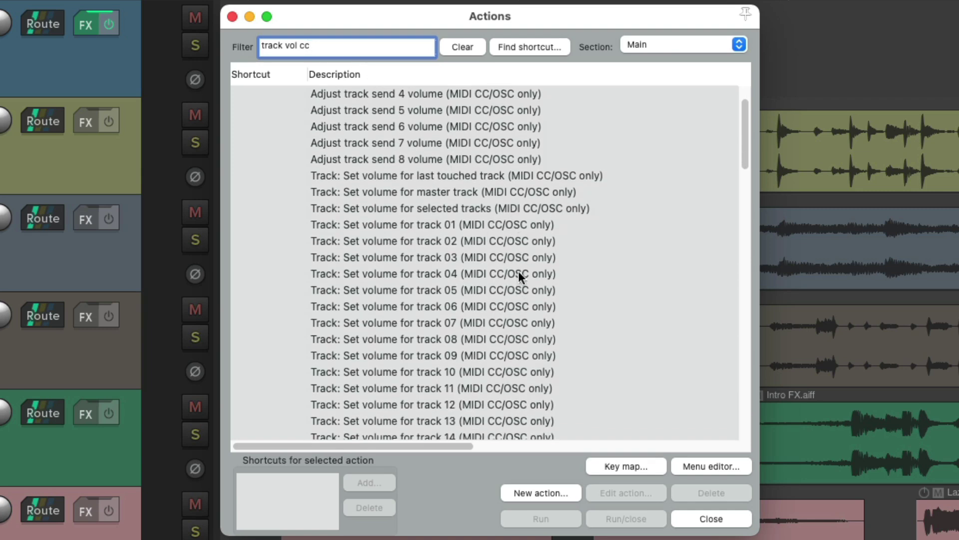
Bind Set volume for track 01 to BeatStep knob 1, MIDI Chan 2 CC 10
click(461, 222)
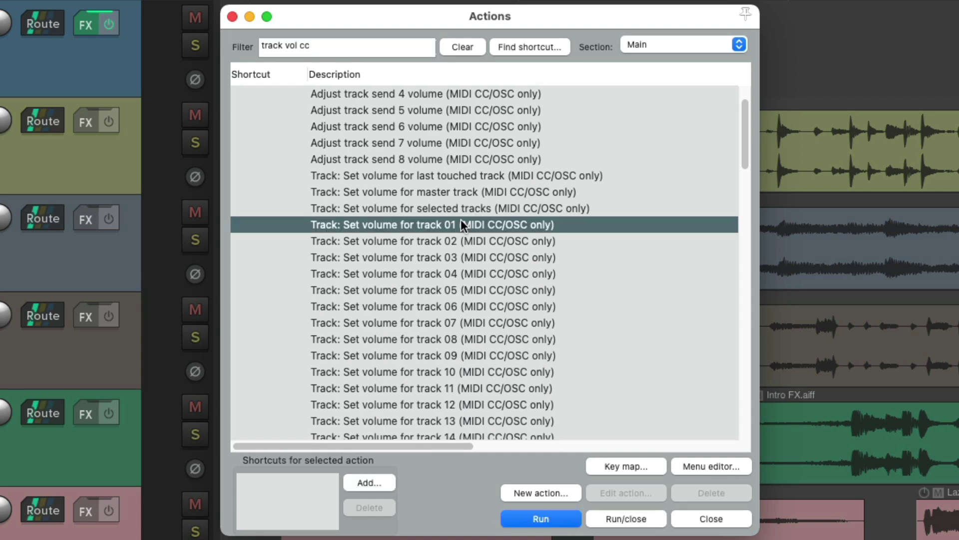
click(384, 482)
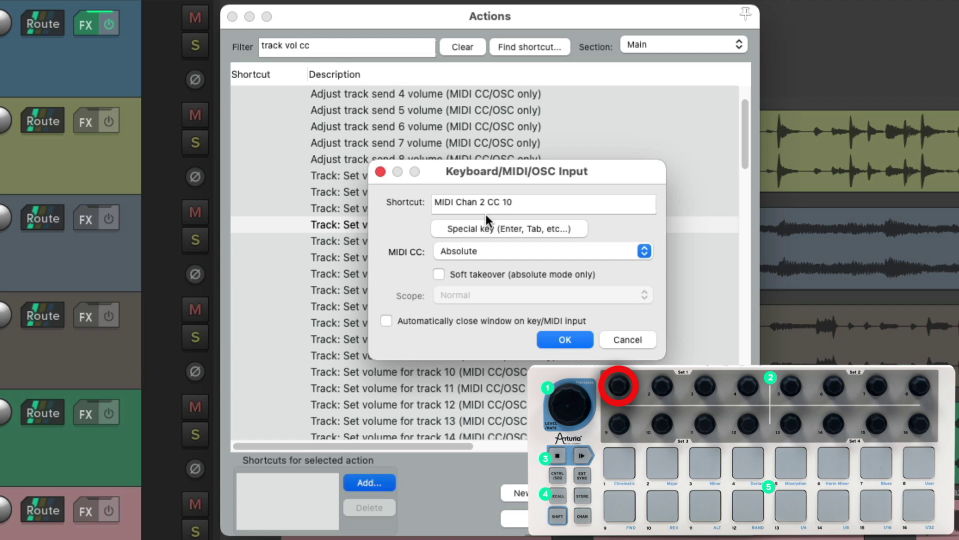
click(566, 340)
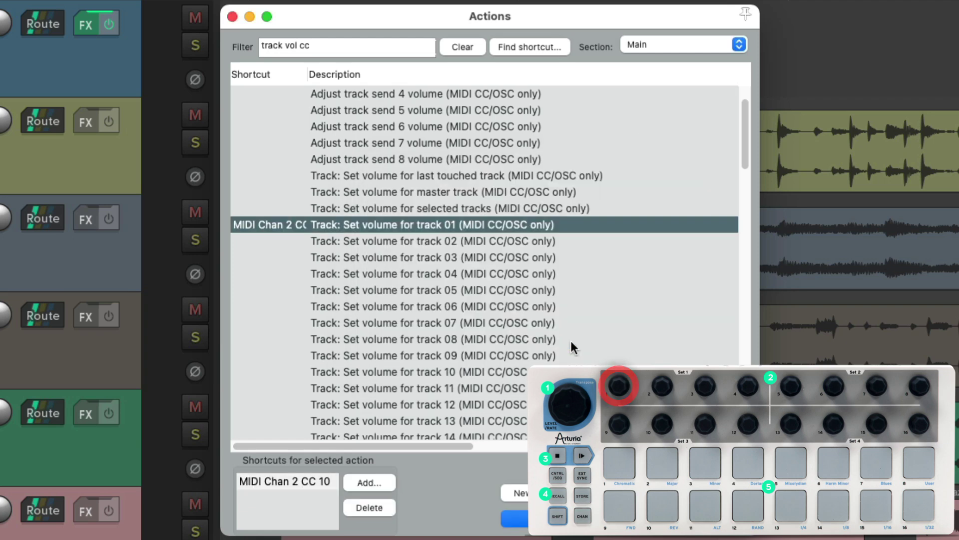
Bind BeatStep knobs to Set volume for tracks 02–04, enabling auto-close after MIDI input
click(493, 241)
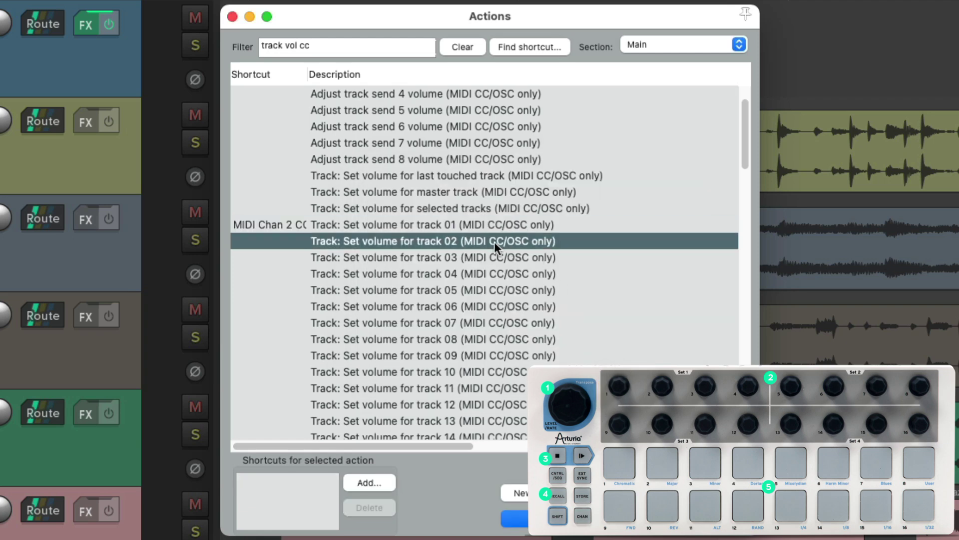
click(369, 483)
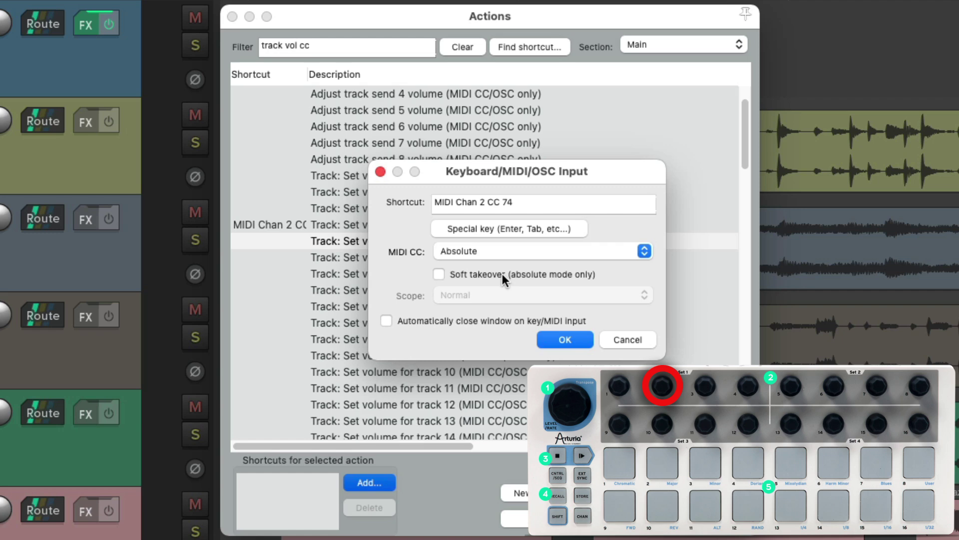
click(386, 321)
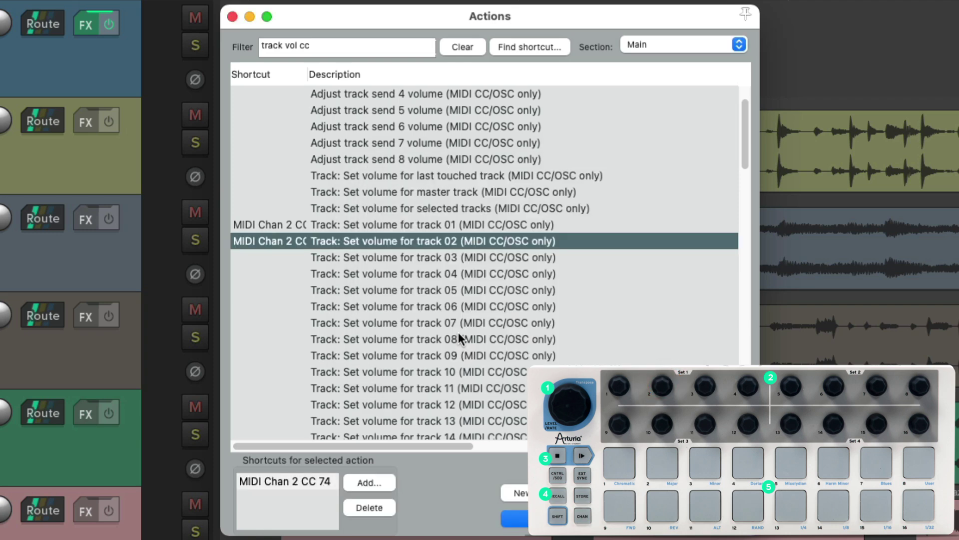
key(Down)
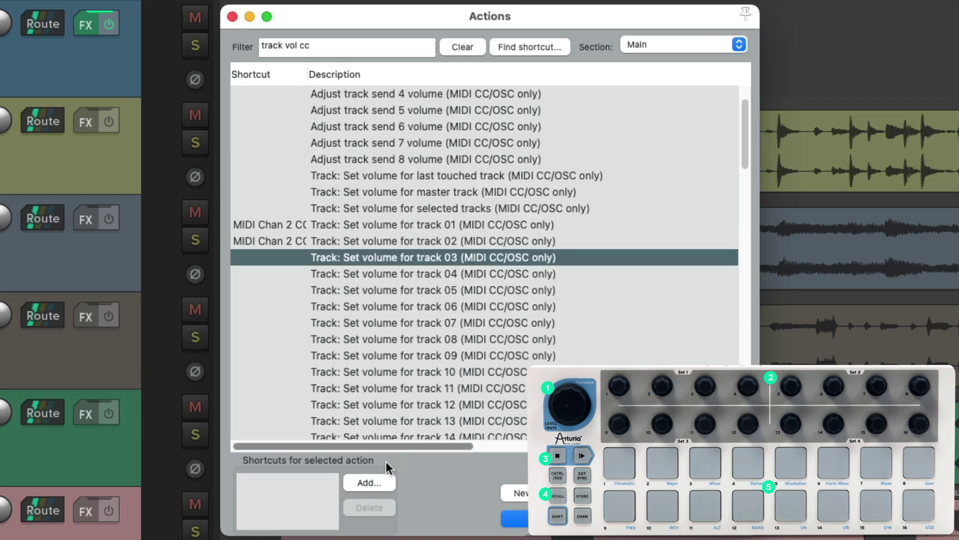
click(372, 483)
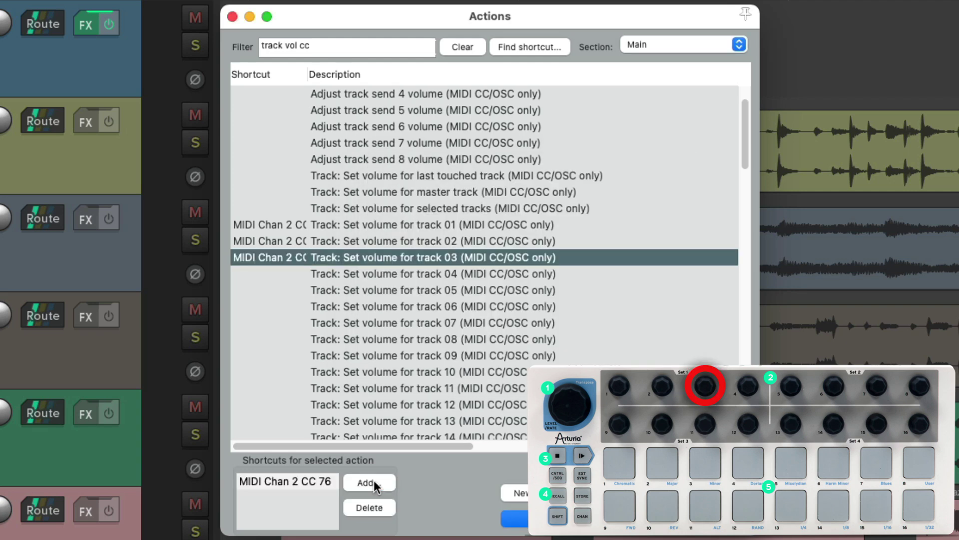
key(Down)
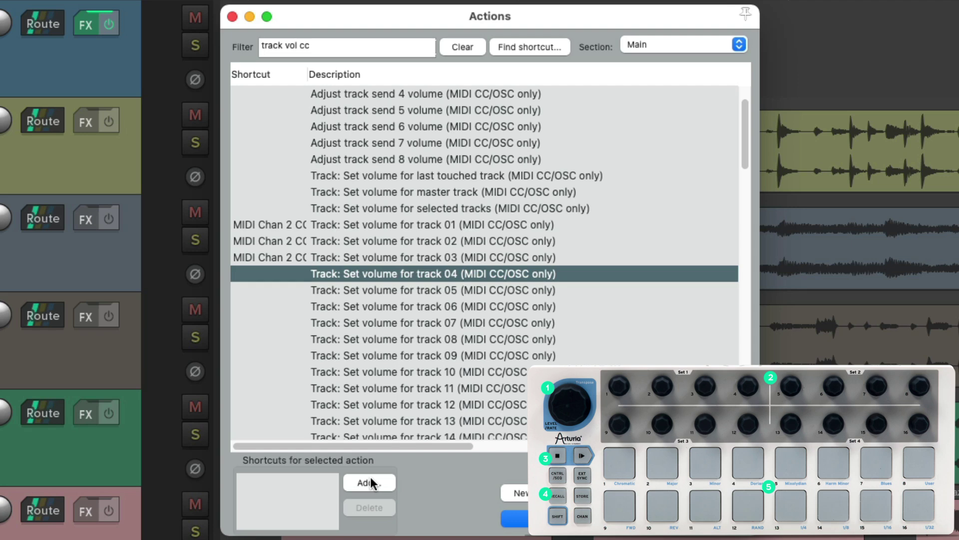
click(372, 482)
Bind BeatStep knobs to Set volume for tracks 05–08, track 08 on MIDI Chan 2 CC 75
key(Down)
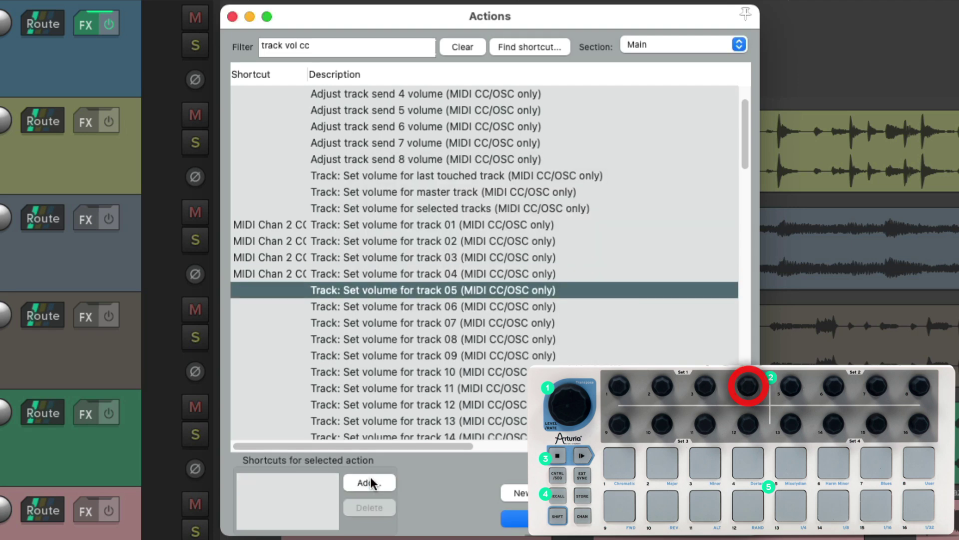
click(372, 483)
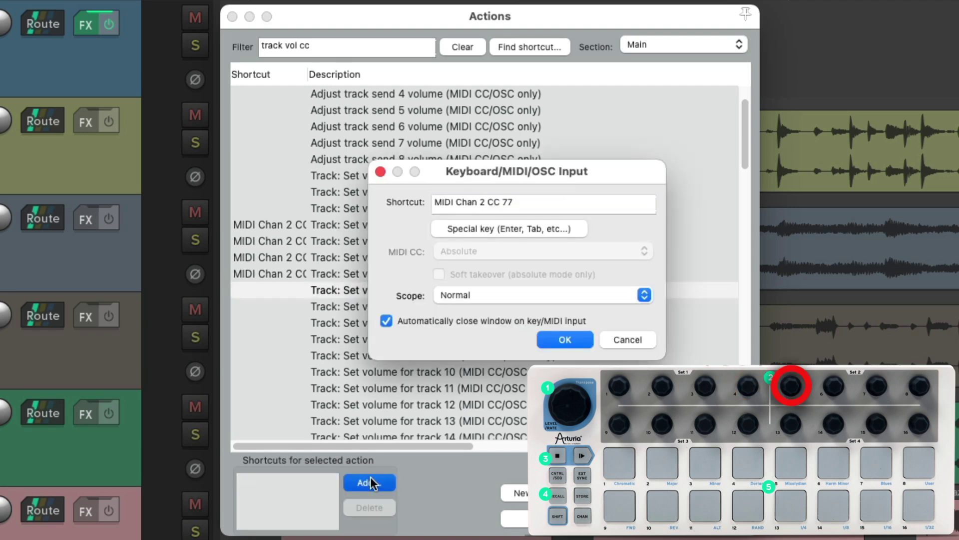
key(Down)
click(372, 483)
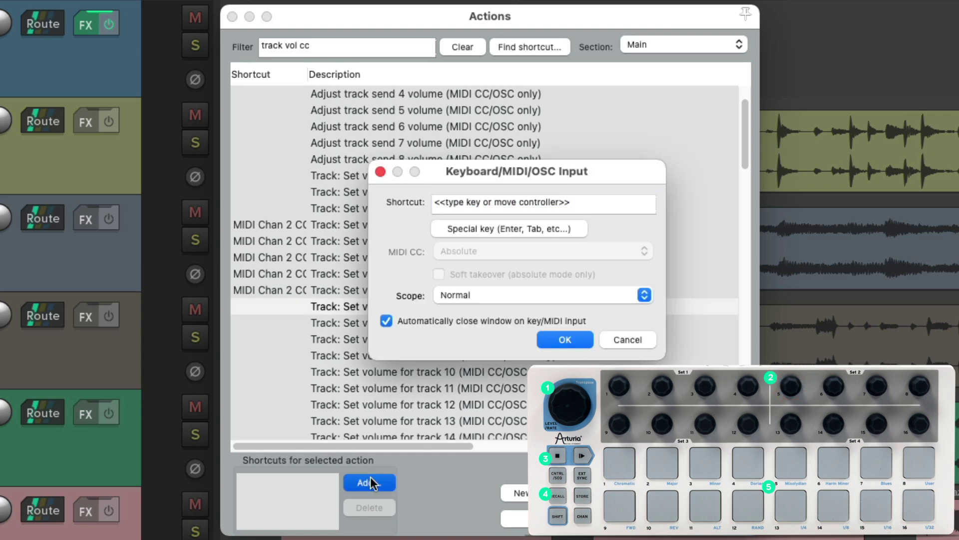
key(Down)
click(372, 482)
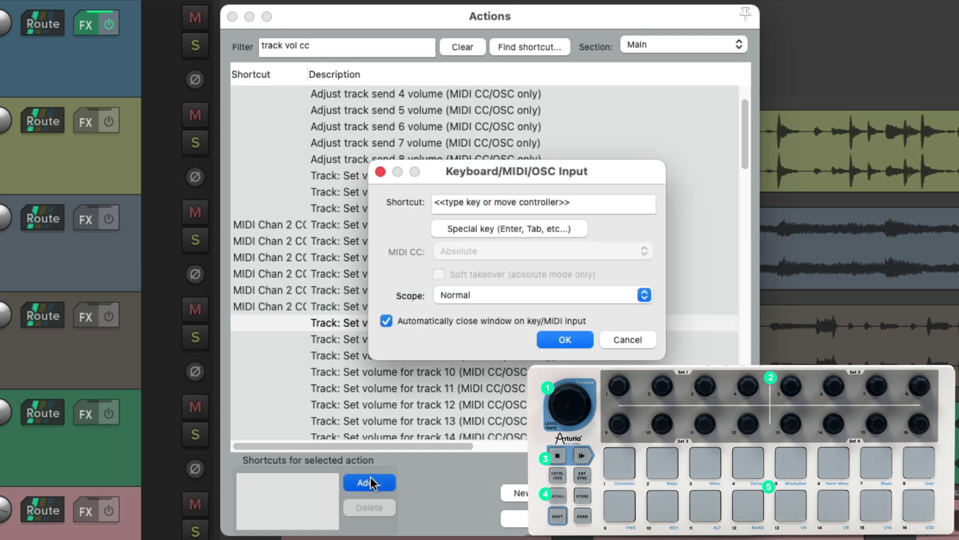
key(Down)
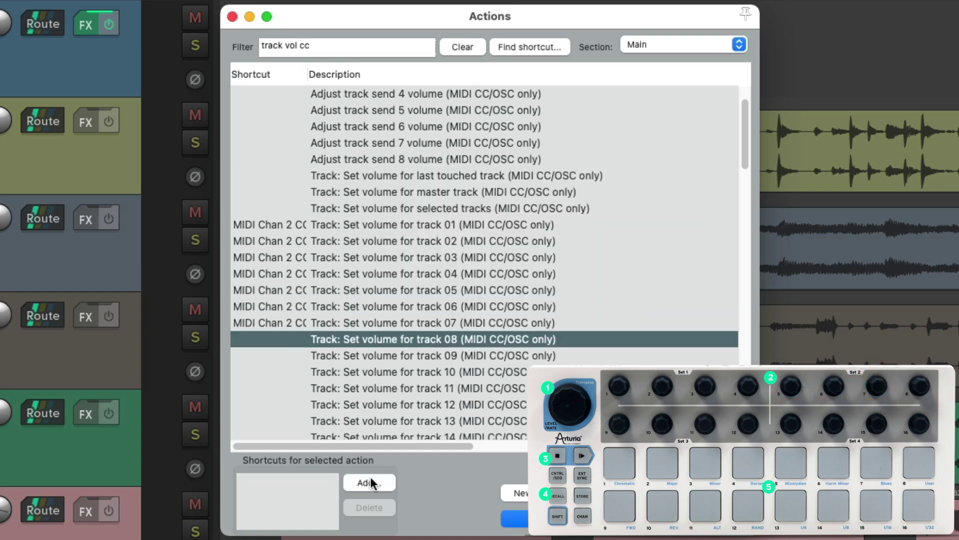
click(372, 483)
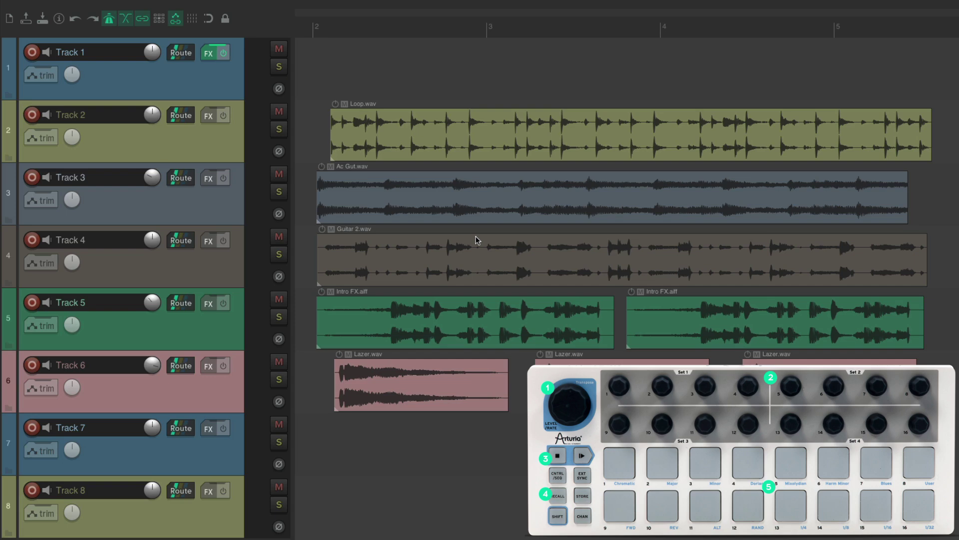
Show the Mixer window with all eight track strips using Ctrl+M
key(ctrl+m)
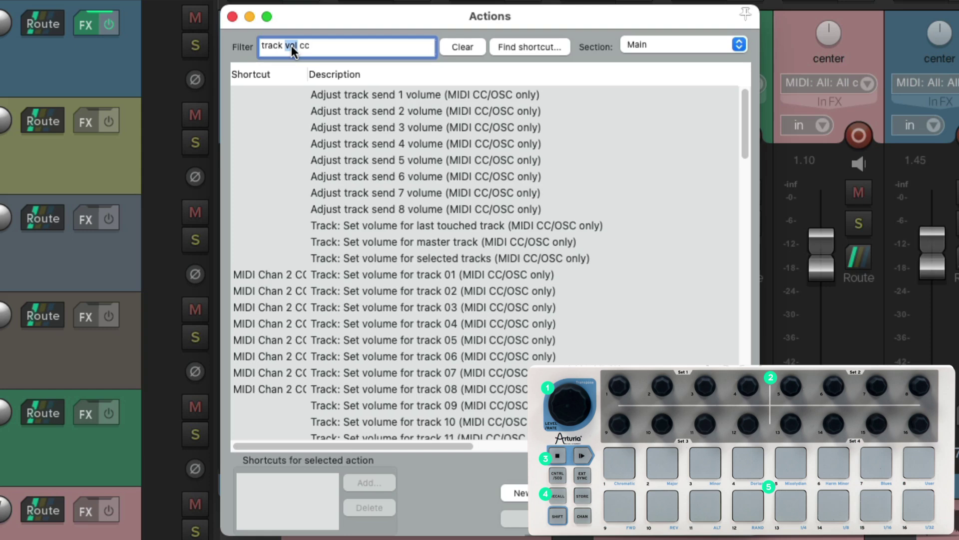
Filter actions for 'track pan cc' and bind BeatStep knobs to Set pan for tracks 01–04
text(pan)
scroll(544, 227, down, 3)
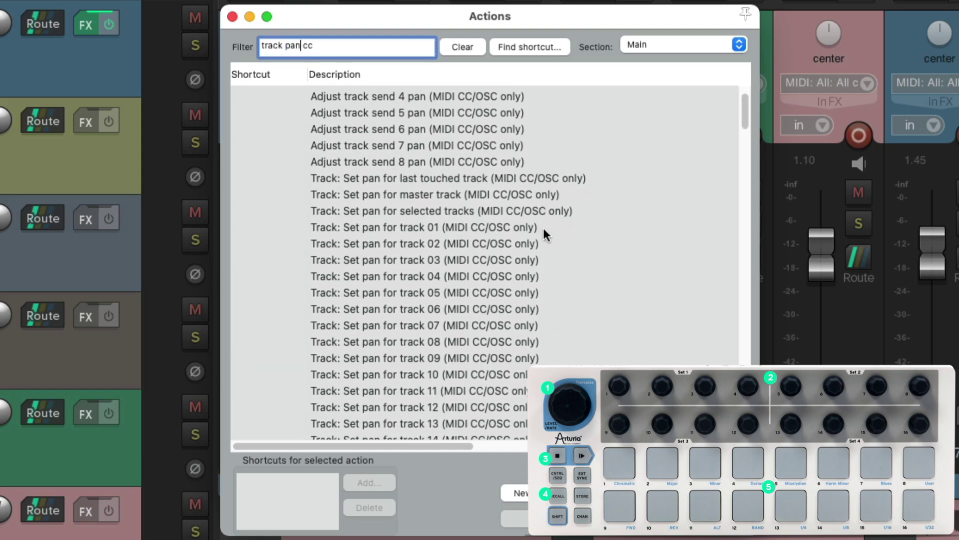
click(433, 202)
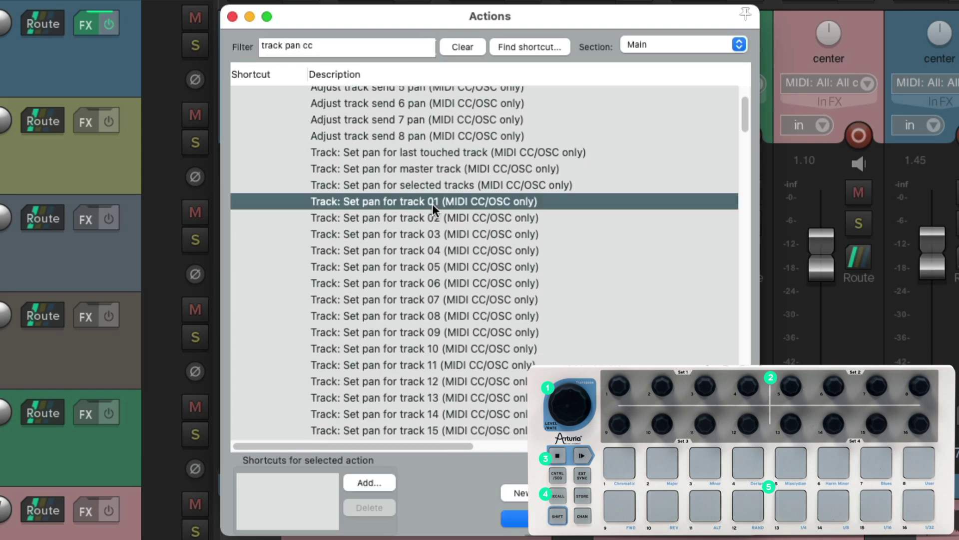
click(368, 483)
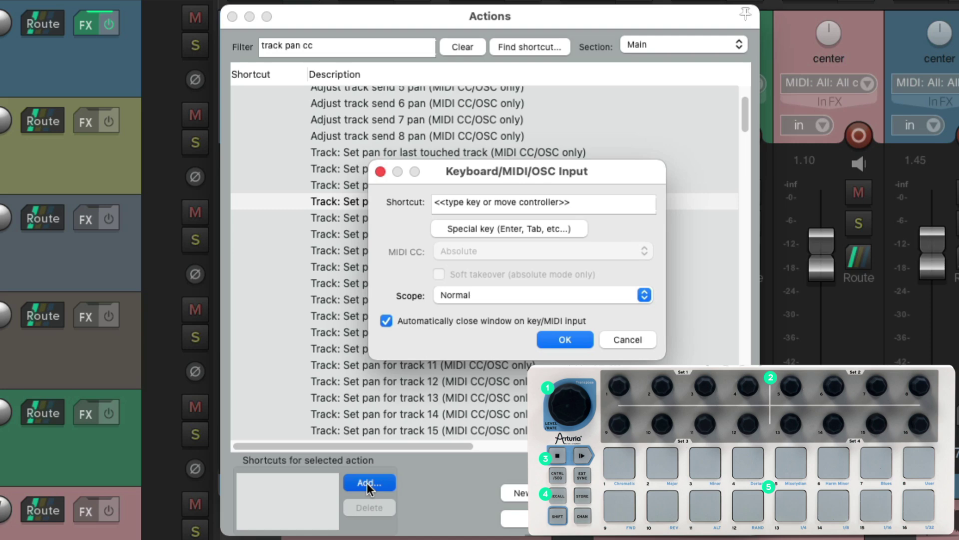
key(Down)
click(367, 483)
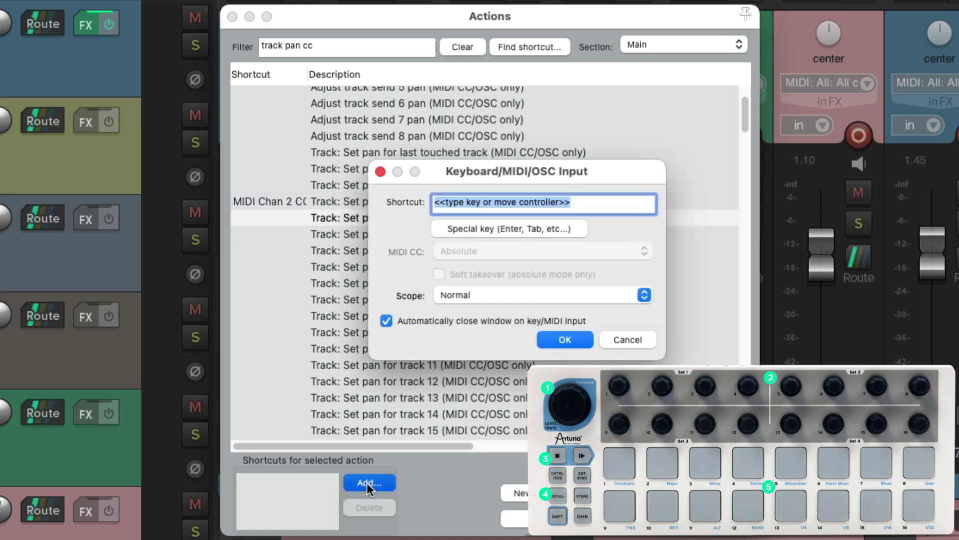
key(Down)
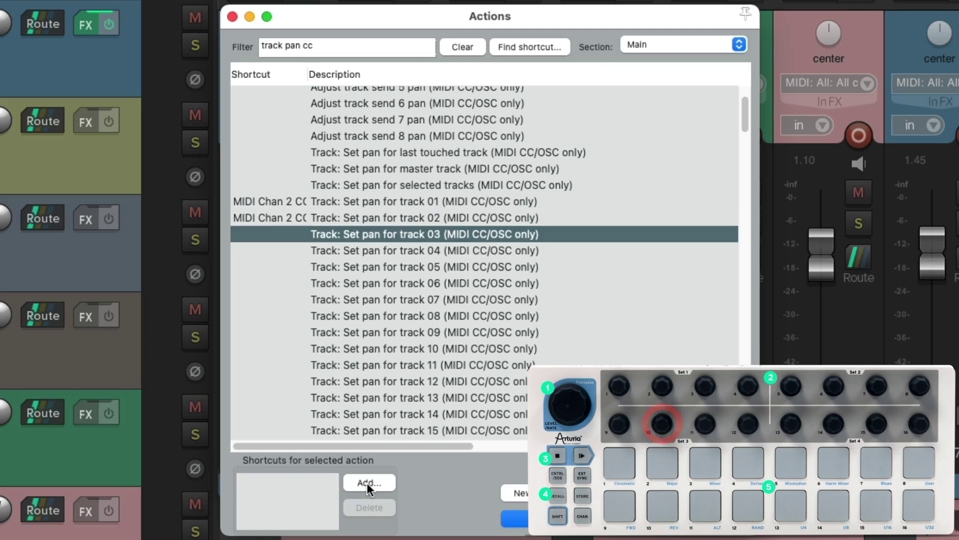
click(366, 483)
key(Down)
click(367, 482)
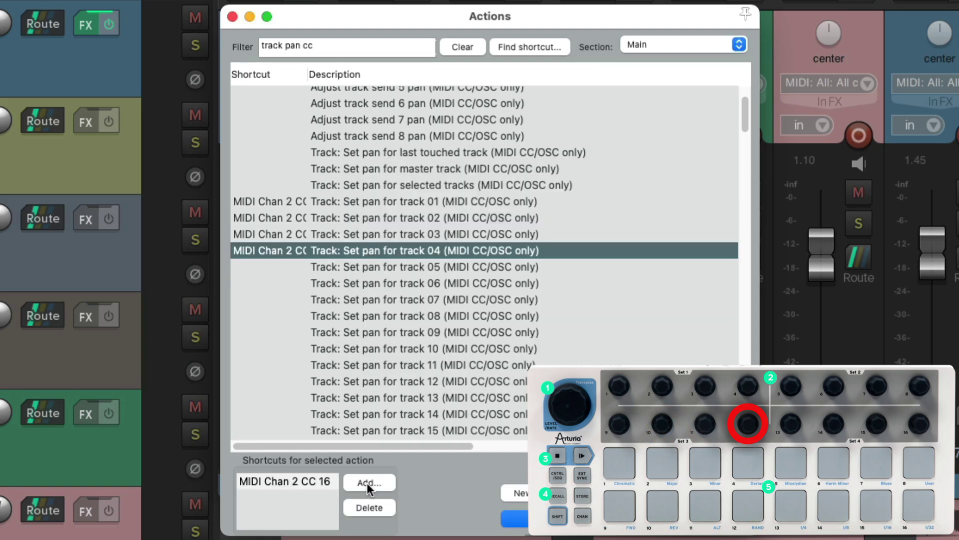
Bind BeatStep knobs to Set pan for tracks 05–08
key(Down)
click(367, 482)
key(Down)
click(366, 483)
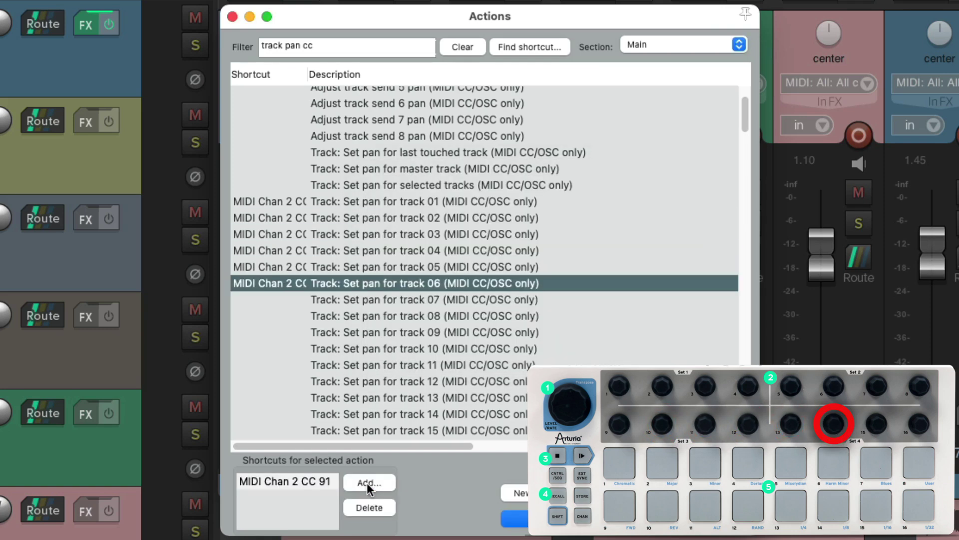
key(Down)
click(366, 483)
key(Down)
click(367, 483)
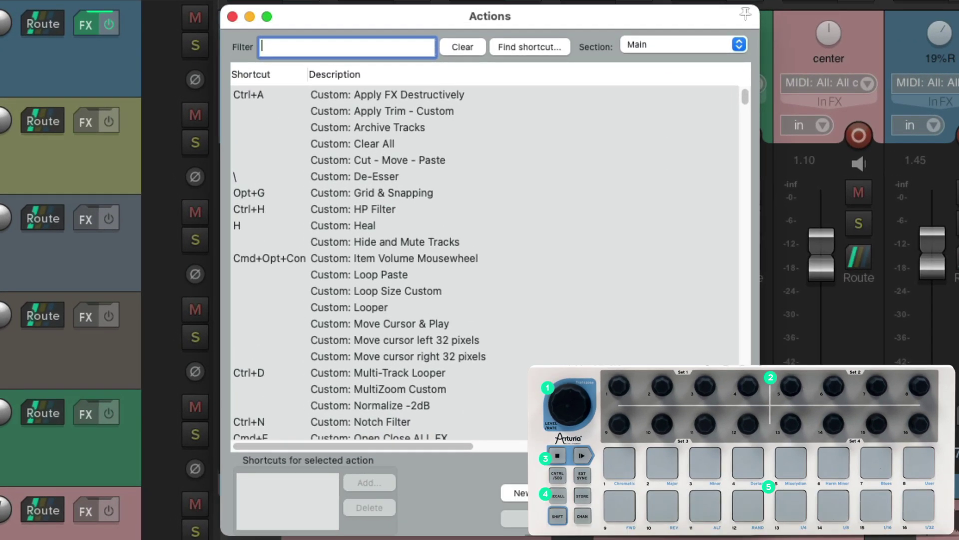
Filter for 'toggle track solo' and assign BeatStep pads to solo toggles for tracks 01–04
text(toggle track solo)
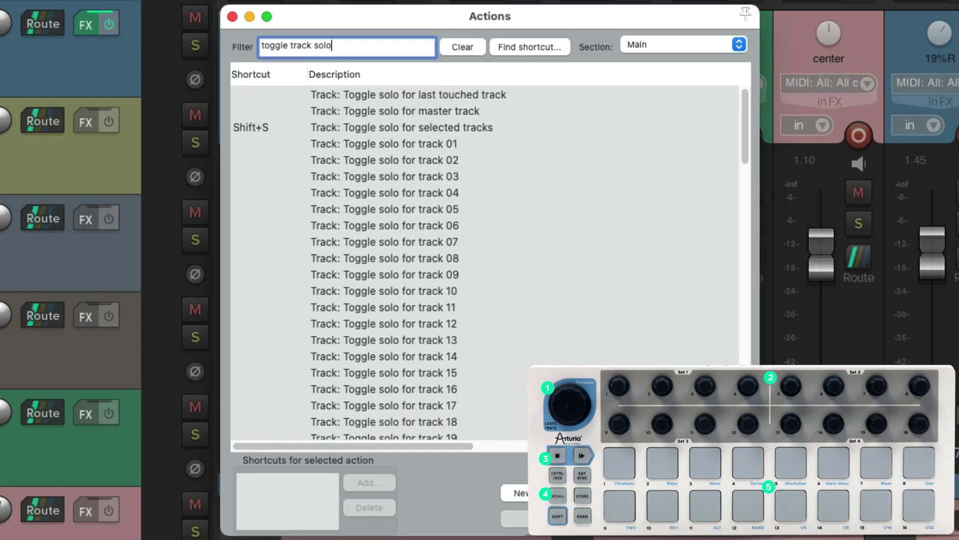
click(449, 144)
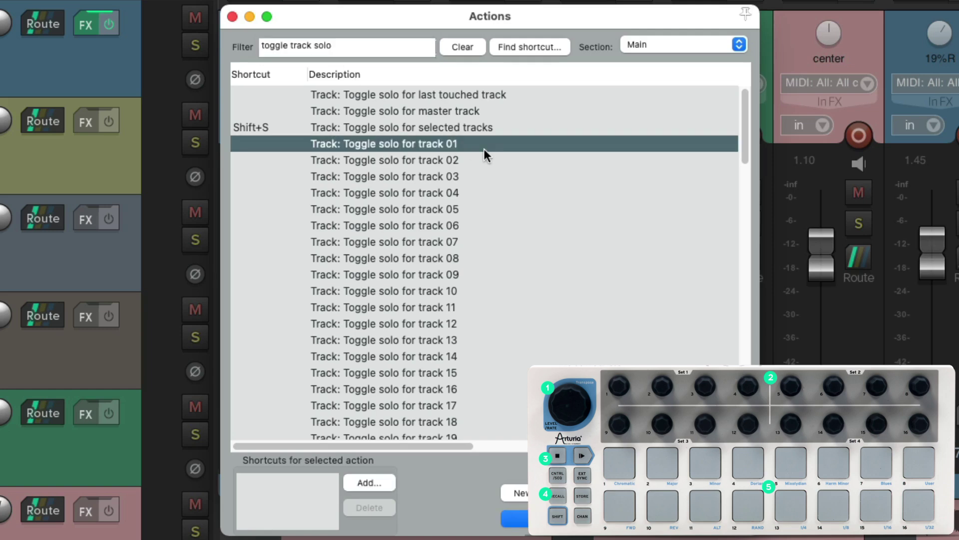
click(376, 479)
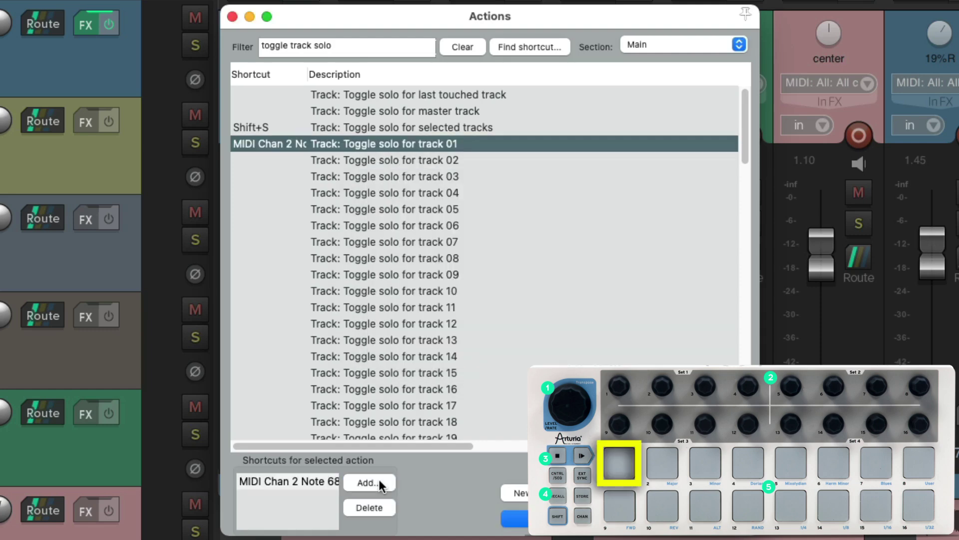
key(Down)
click(379, 479)
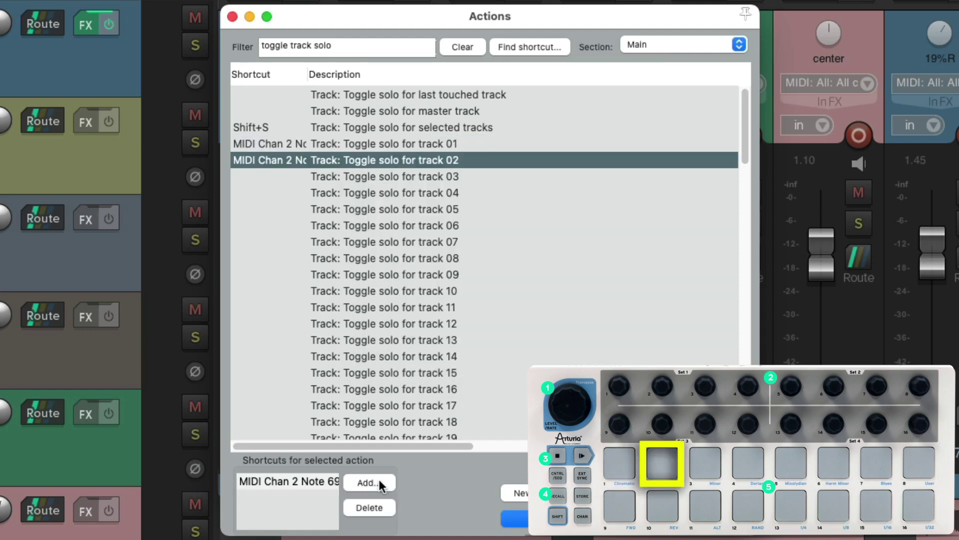
key(Down)
click(378, 479)
key(Down)
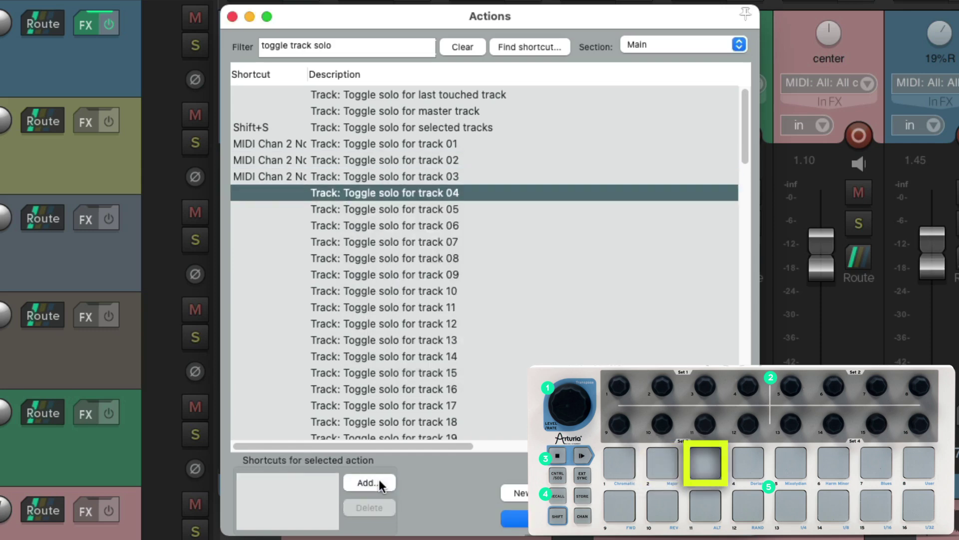
click(379, 478)
Assign BeatStep pads to Toggle solo for tracks 05–08 as MIDI Chan 2 notes
key(Down)
click(373, 482)
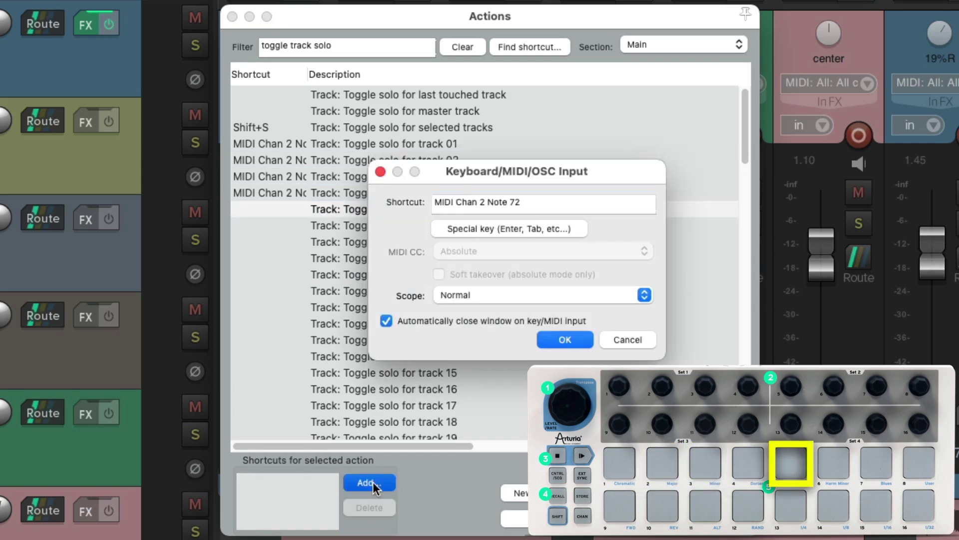
key(Down)
click(372, 482)
key(Down)
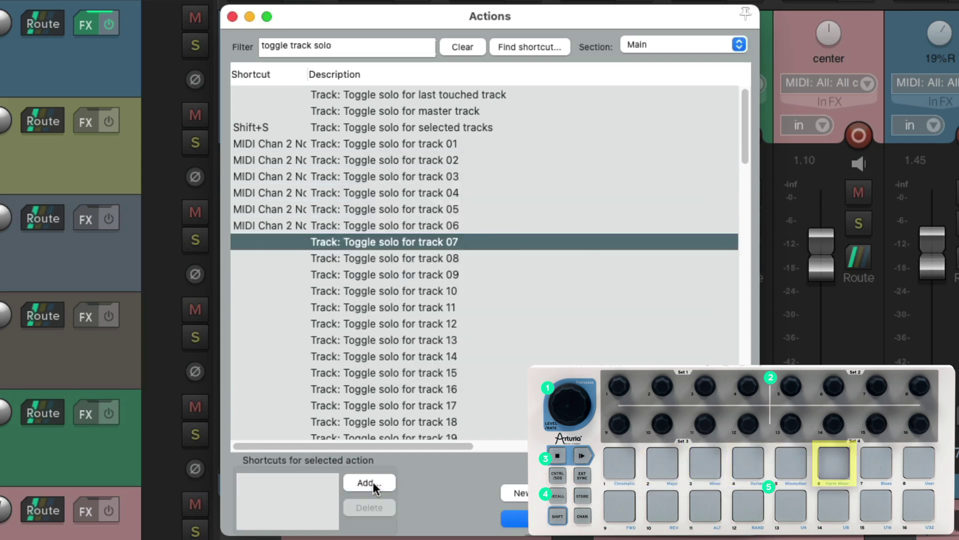
click(373, 482)
key(Down)
click(373, 481)
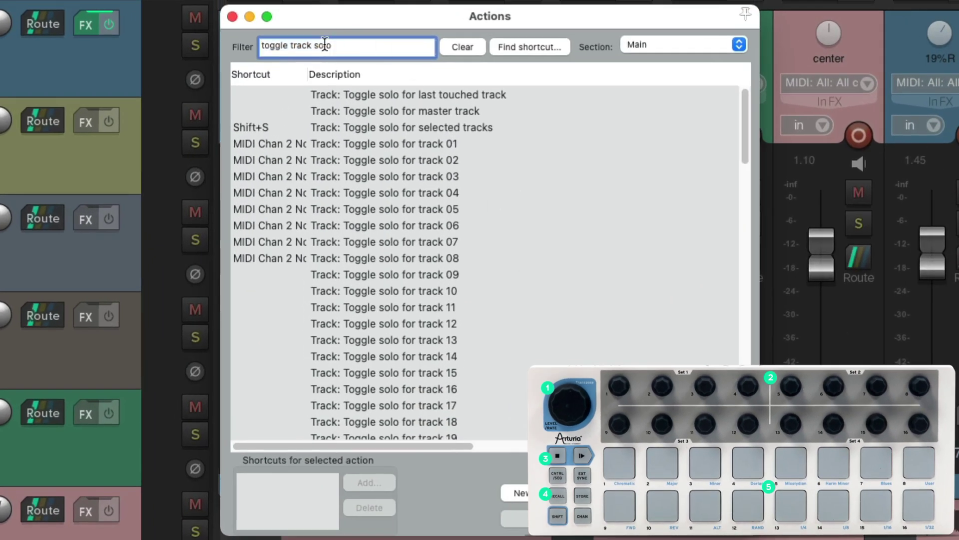
Switch the filter to 'toggle track mute' and assign BeatStep pads to mute toggles for tracks 01–04
double_click(322, 46)
text(mute)
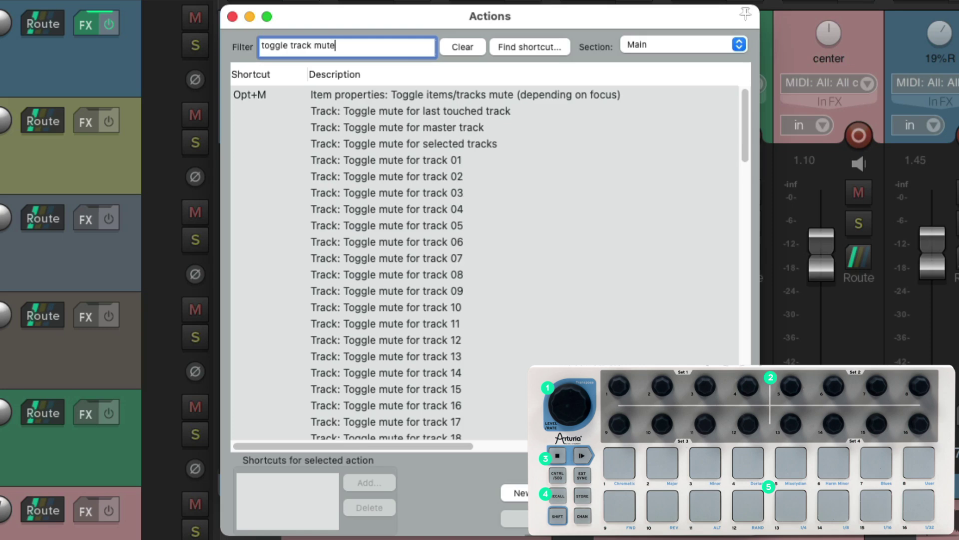
click(434, 160)
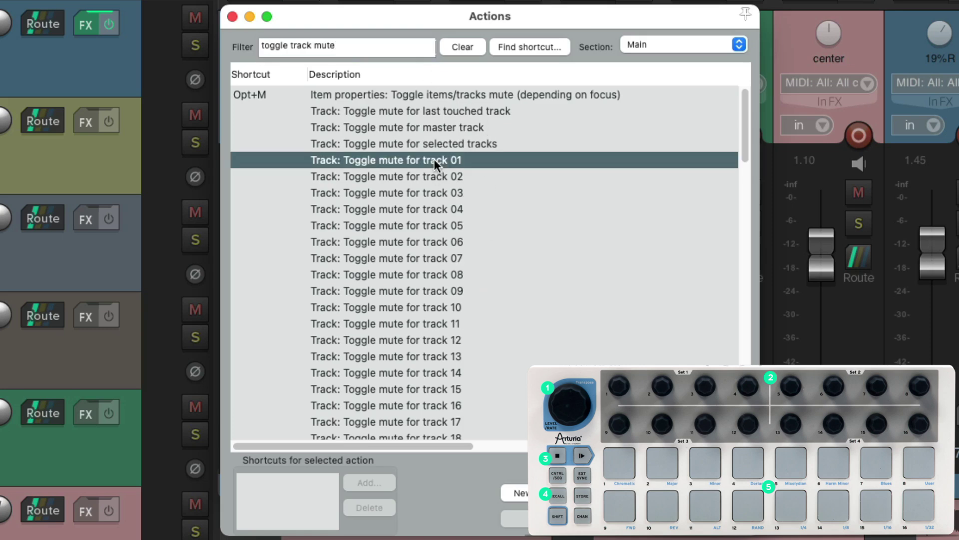
click(379, 482)
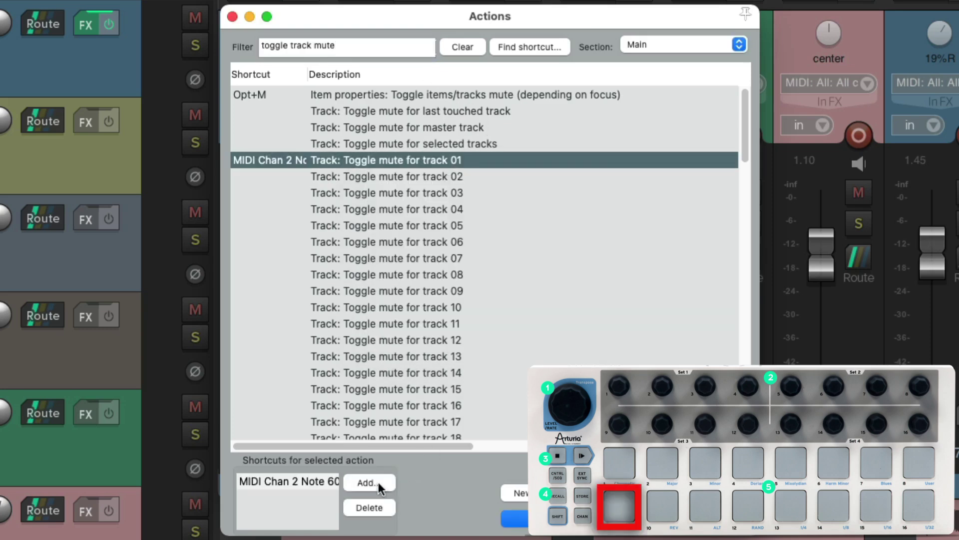
key(Down)
click(369, 482)
key(Down)
click(379, 482)
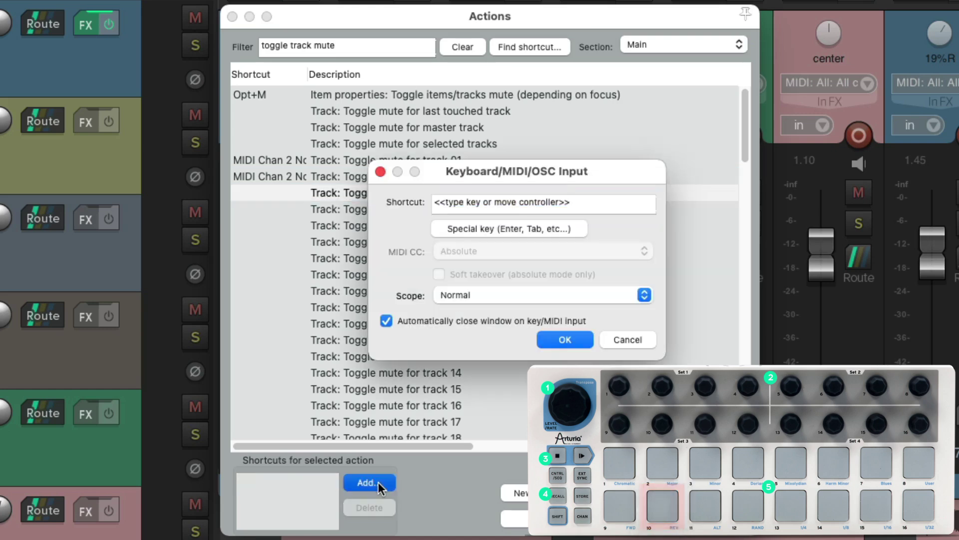
key(Down)
click(379, 481)
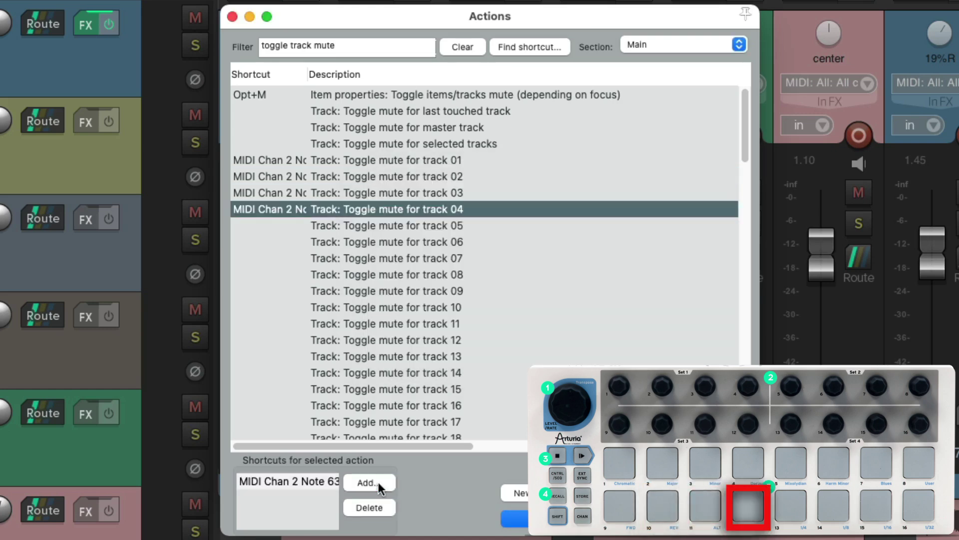
Assign BeatStep pads to Toggle mute for tracks 05–08, completing MIDI Chan 2 Notes 60–67
key(Down)
click(379, 482)
key(Down)
click(378, 482)
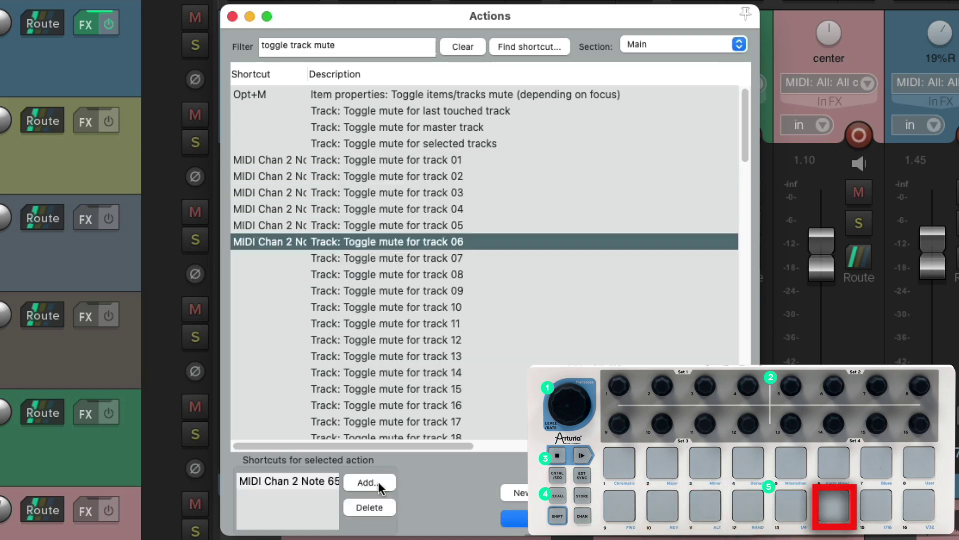
key(Down)
click(378, 482)
key(Down)
click(378, 481)
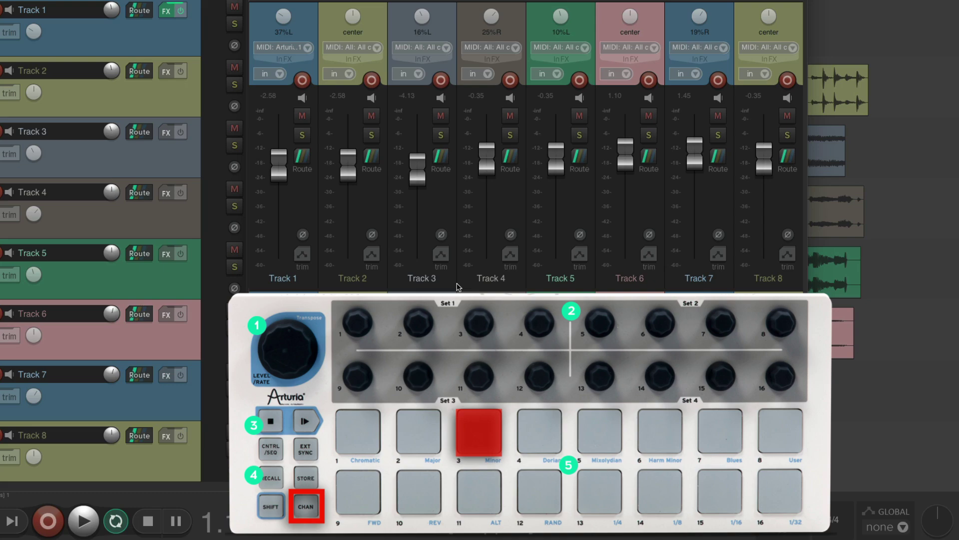
Bind Set volume for selected tracks to a BeatStep knob as MIDI Chan 3 CC 10
key(question)
text(trac)
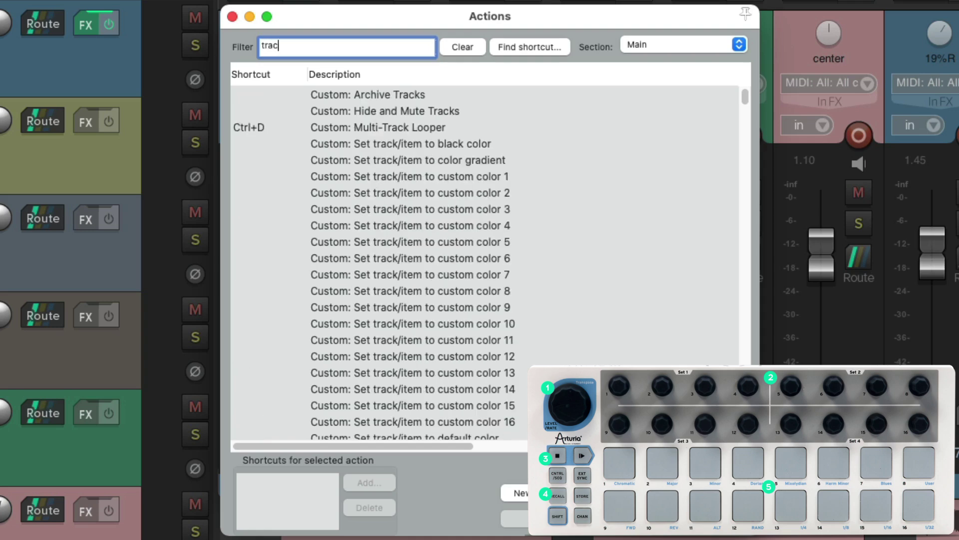
text(k vol cc)
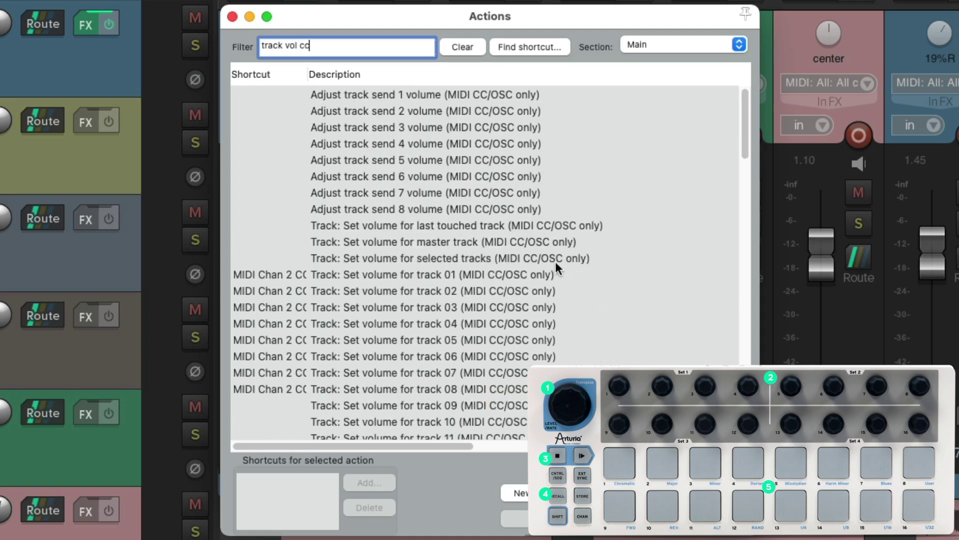
click(549, 259)
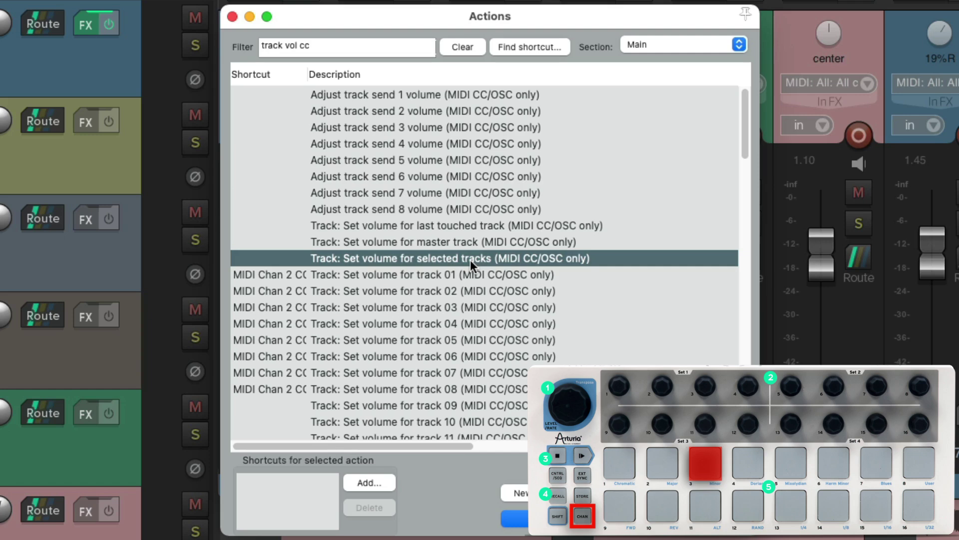
click(372, 482)
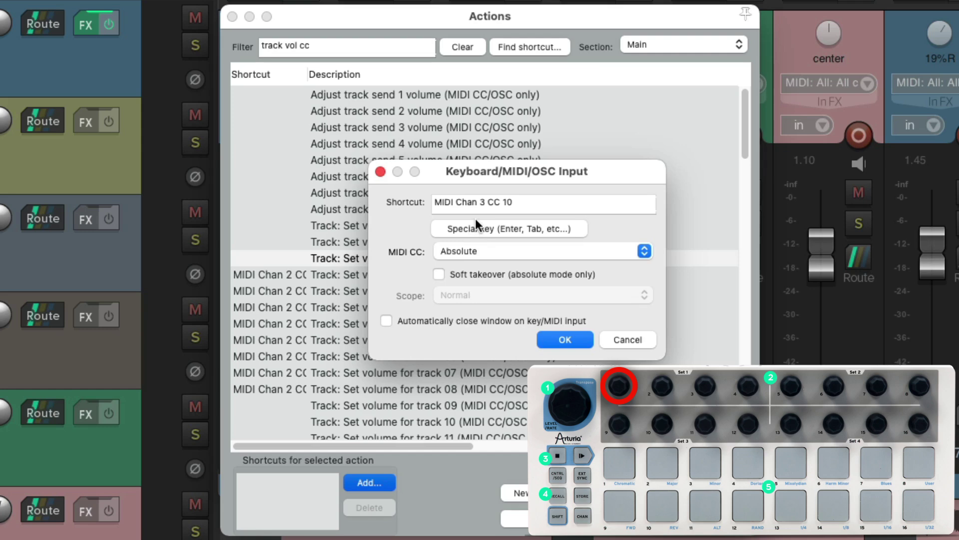
click(563, 340)
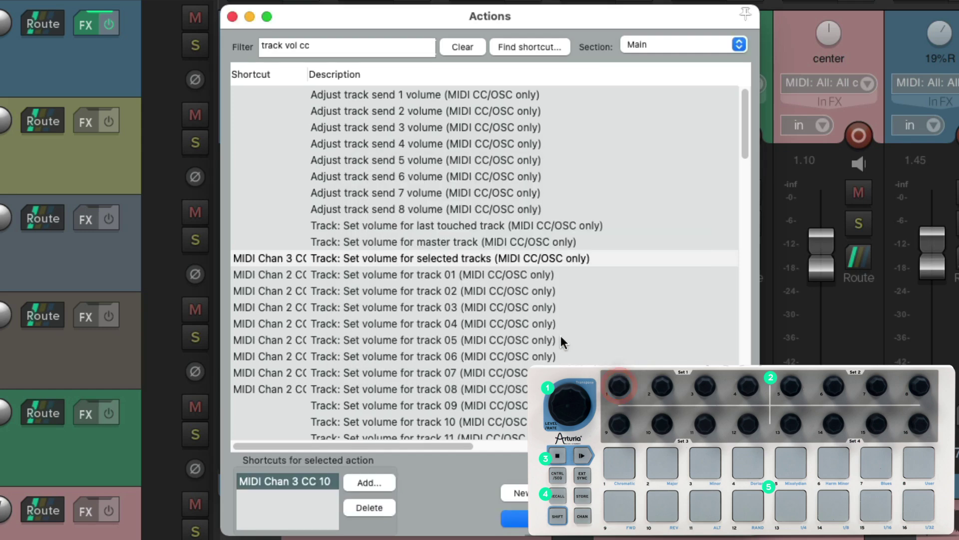
Bind Set pan for selected tracks to a BeatStep knob as MIDI Chan 3 CC 114
double_click(294, 42)
text(pan)
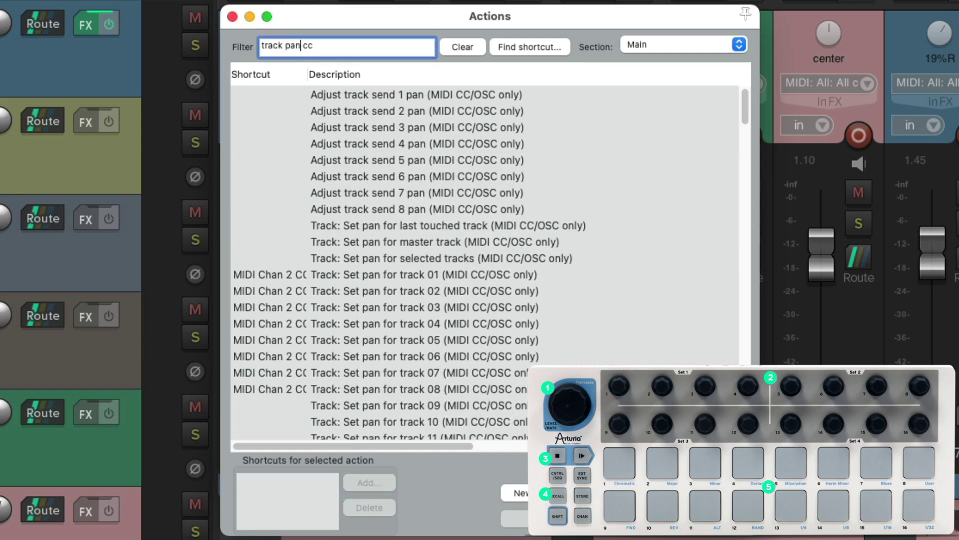
click(395, 258)
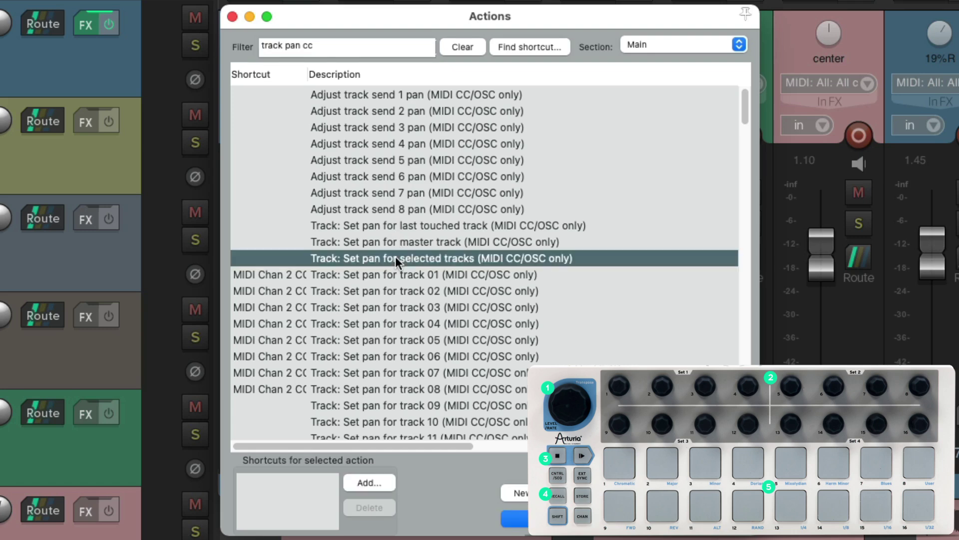
click(376, 483)
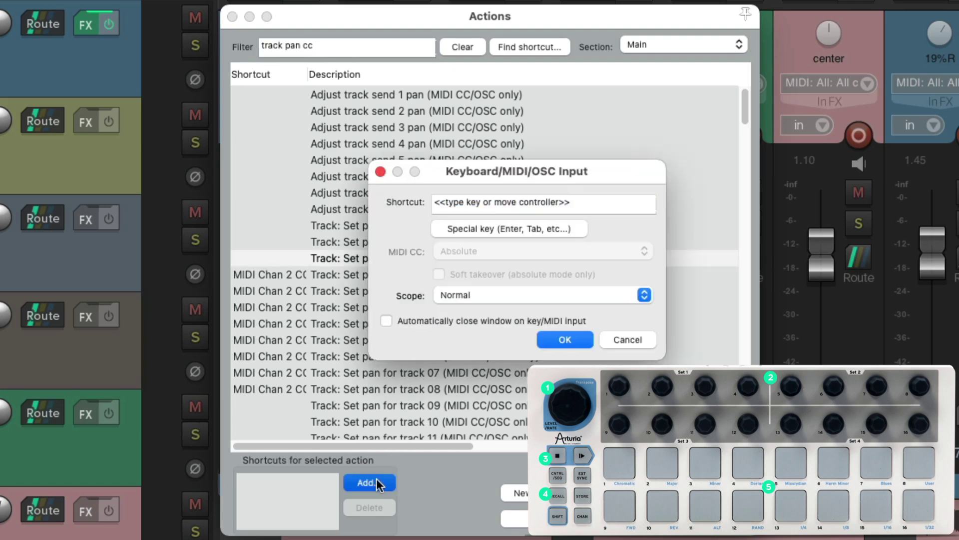
key(Return)
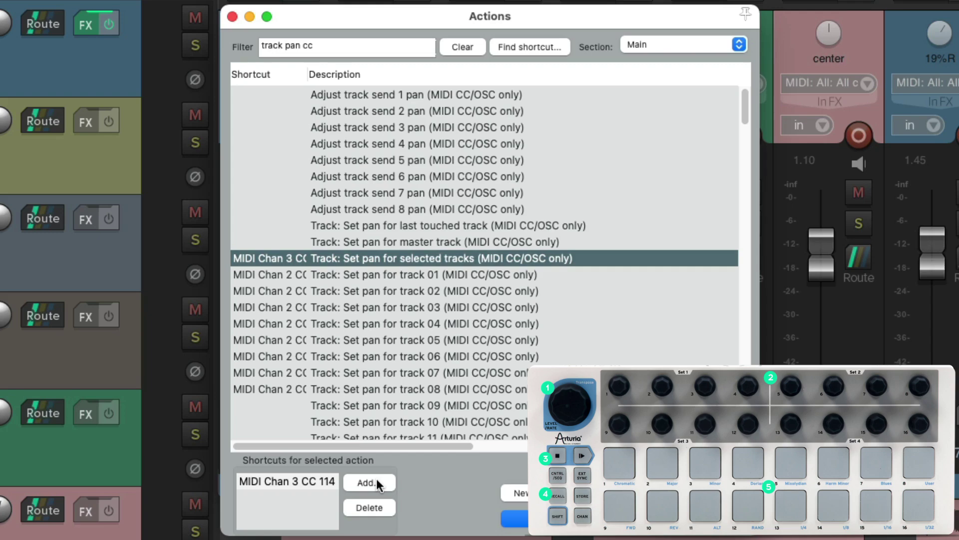
Map the toggle solo for selected tracks action to MIDI Chan 3 Note 68
triple_click(324, 44)
text(toggle track s)
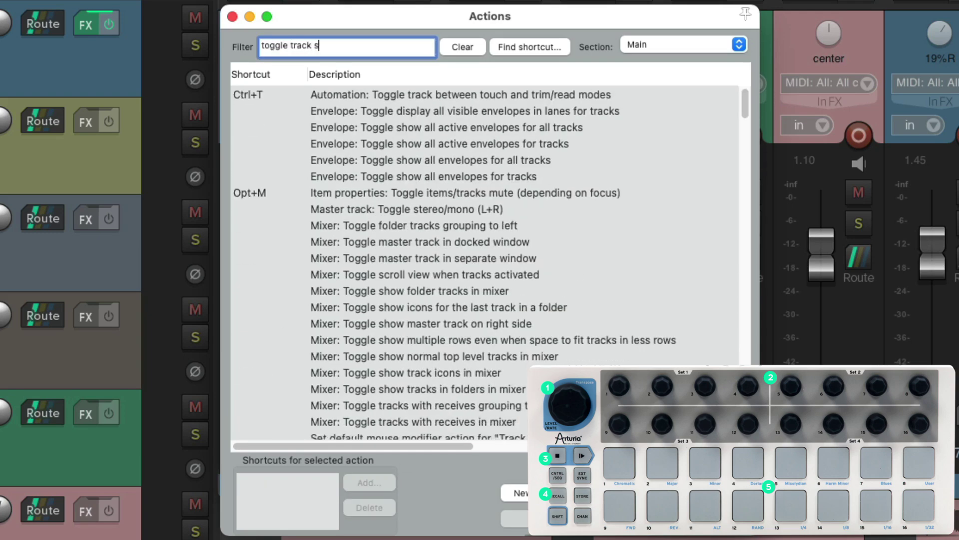
text(olo)
click(457, 131)
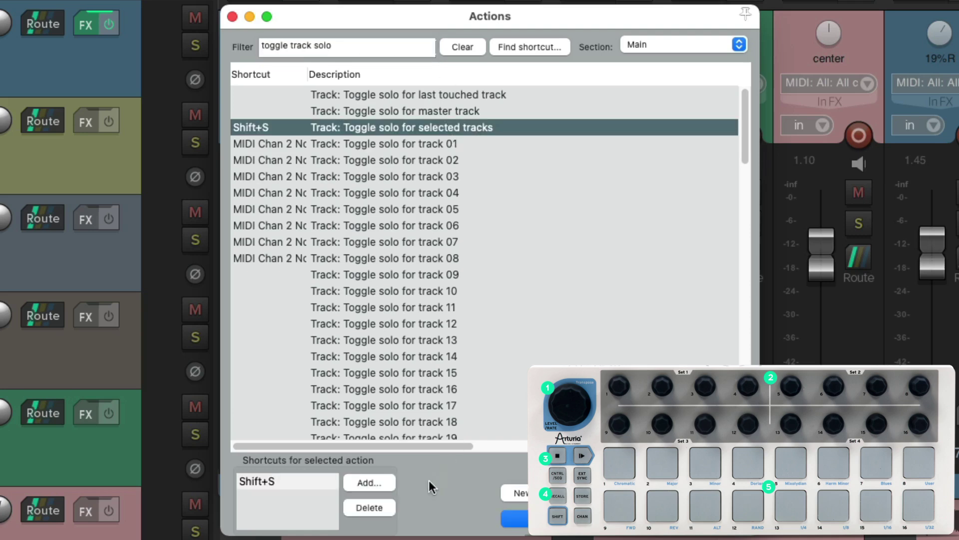
click(381, 483)
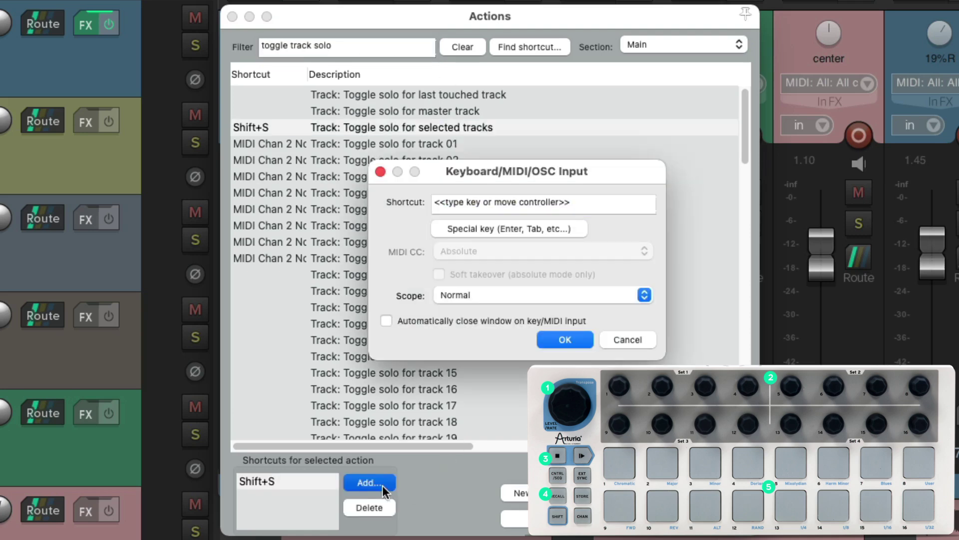
key(Return)
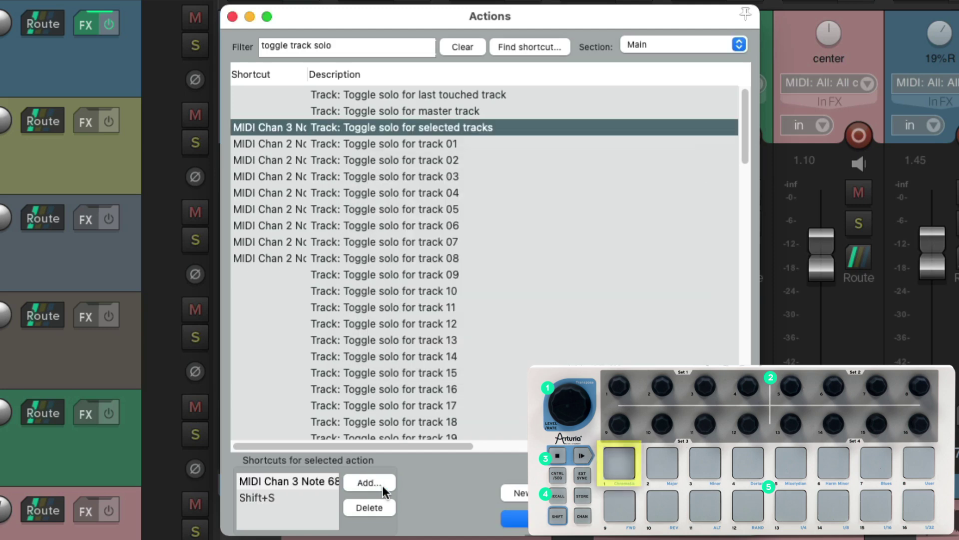
Map toggle mute for selected tracks to MIDI Chan 3 Note 60, then close the Actions window
double_click(322, 47)
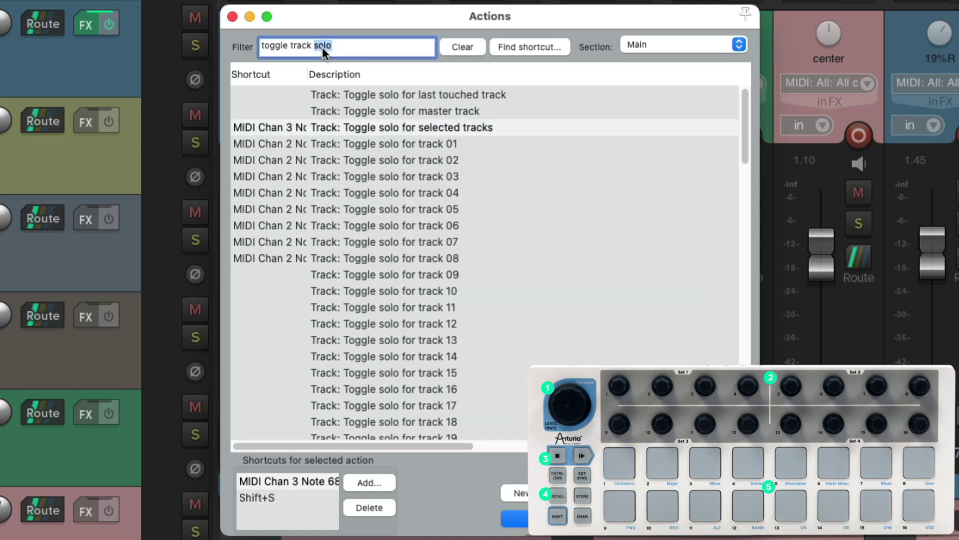
text(mute)
click(407, 144)
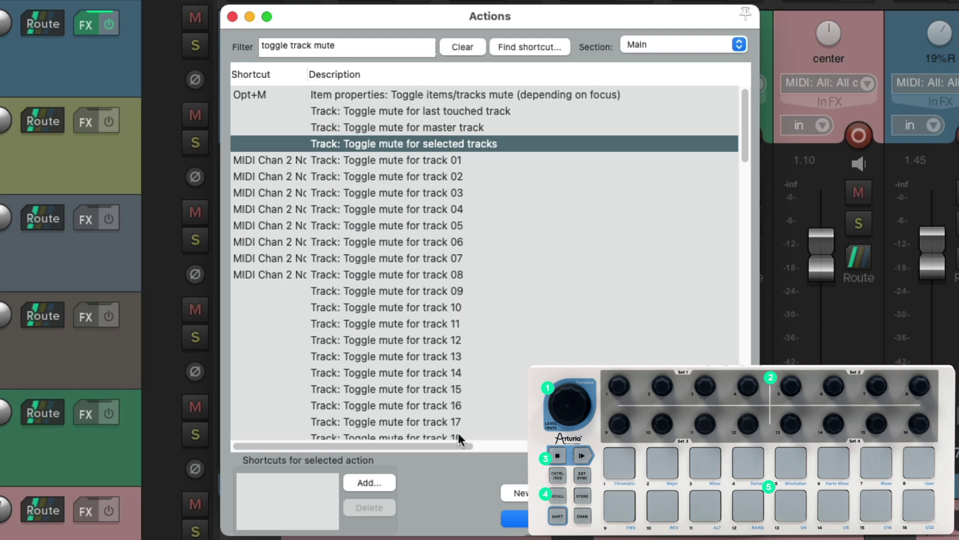
click(380, 483)
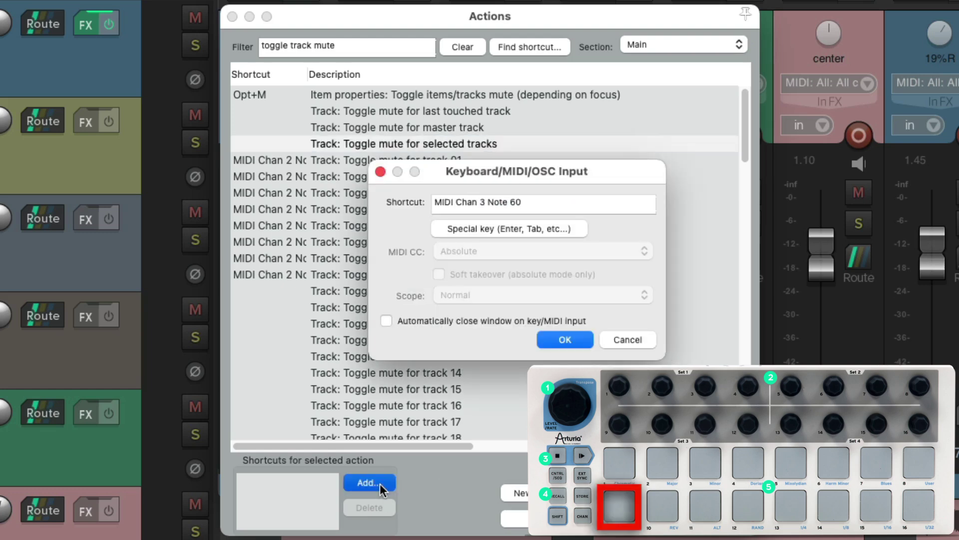
key(Return)
key(Escape)
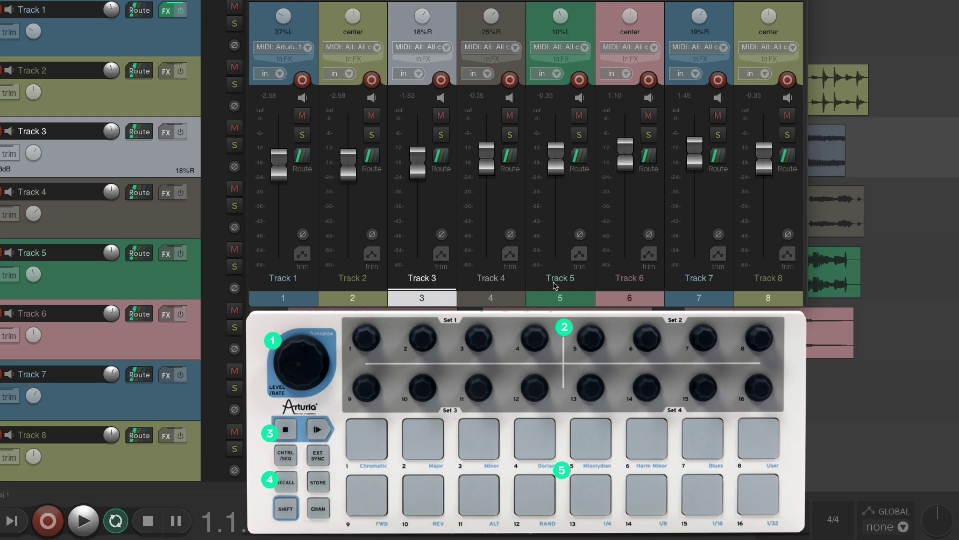
Select Track 1 and extend the selection to further tracks in the mixer for knob control
click(302, 300)
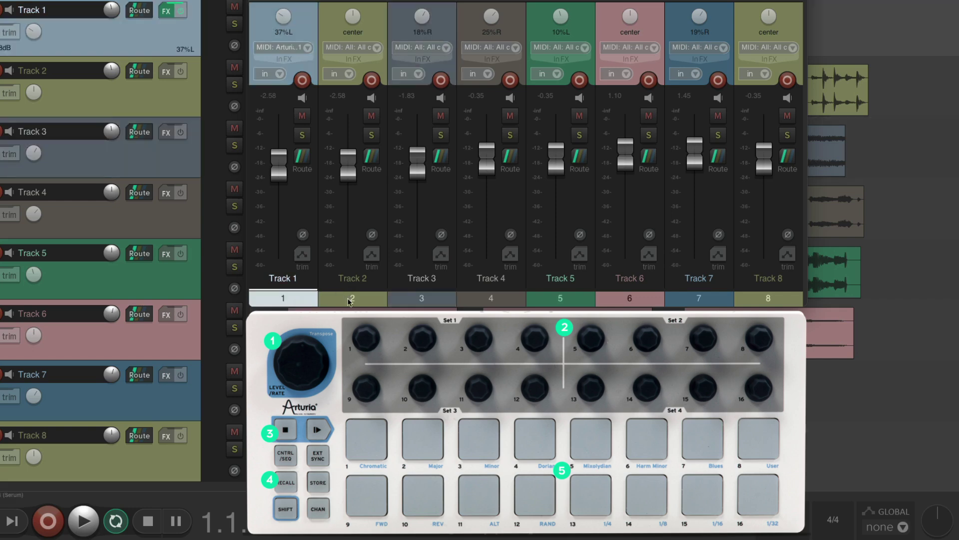
shift+click(415, 300)
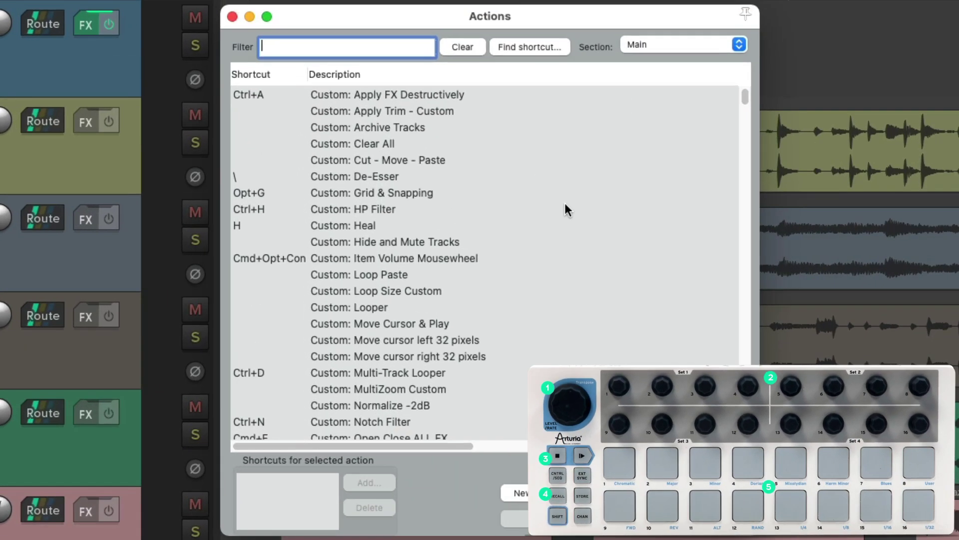
Map Toggle track volume envelope visible to MIDI Chan 3 Note 69
text(toggle track vol)
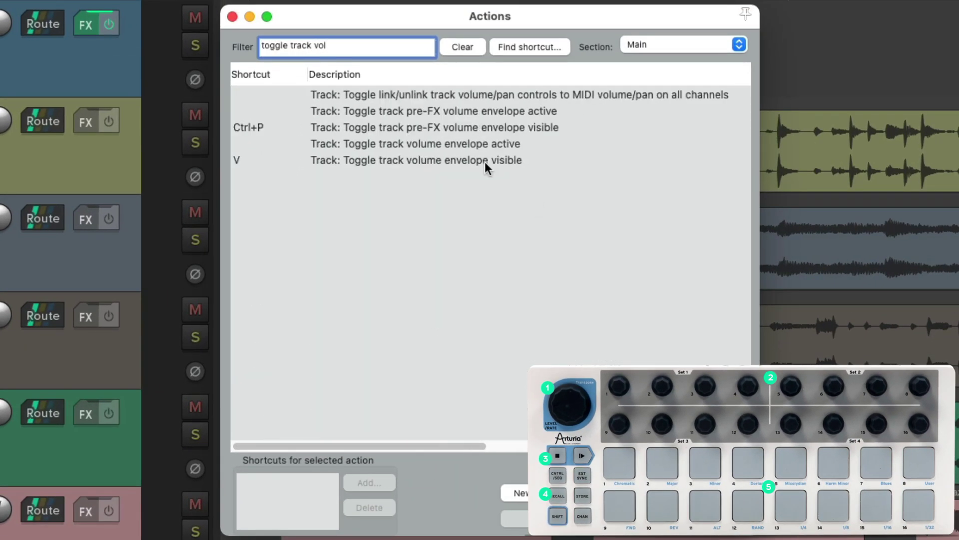
click(447, 166)
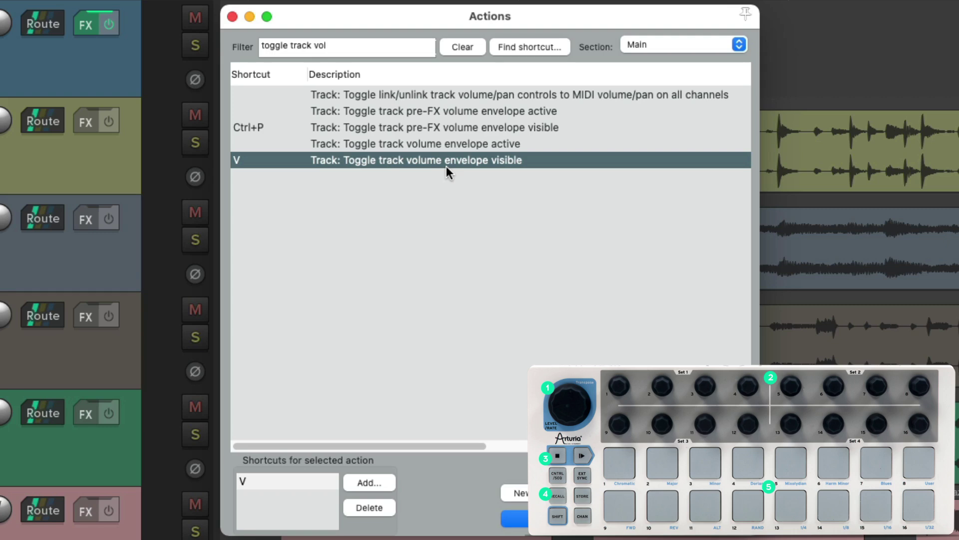
click(374, 483)
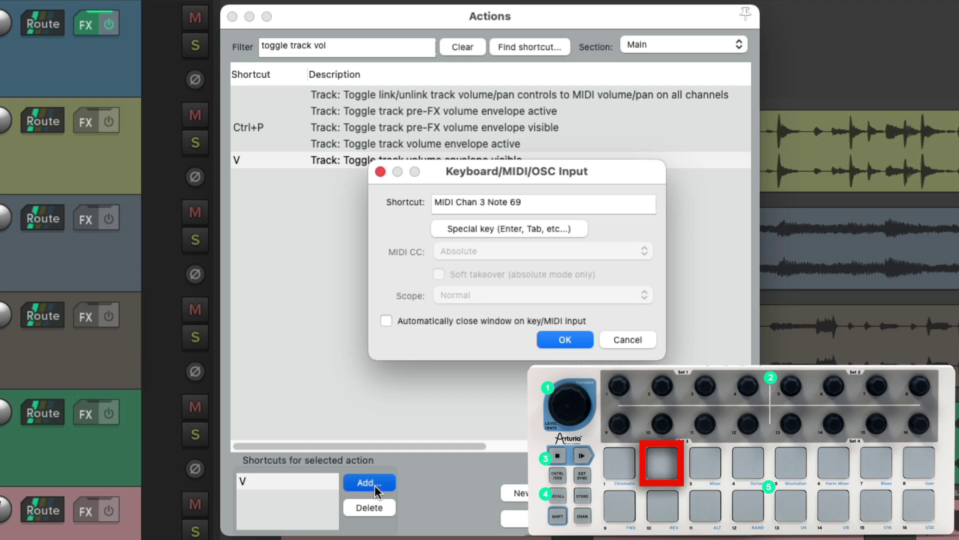
key(Return)
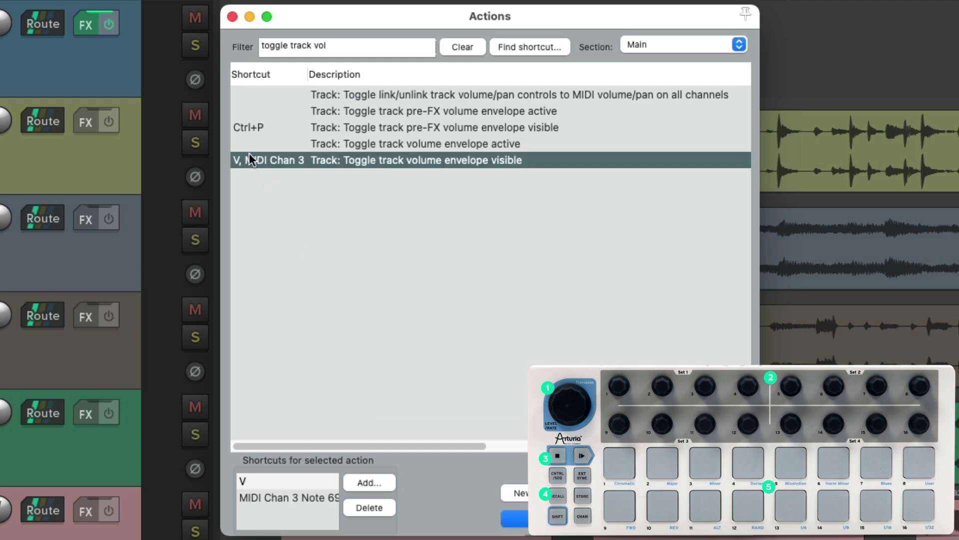
Map the pan envelope visibility toggle to MIDI Chan 3 Note 61
double_click(328, 46)
text(pan)
click(392, 127)
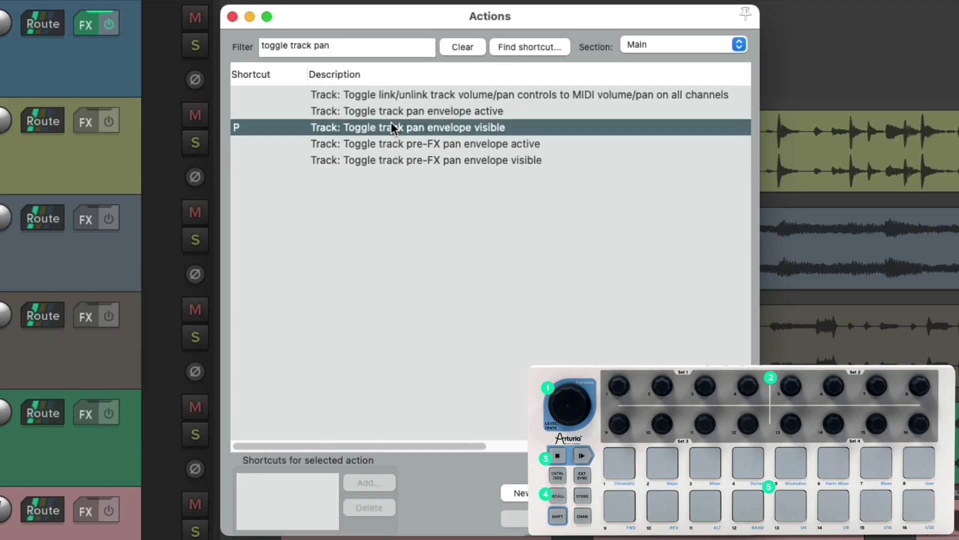
click(376, 482)
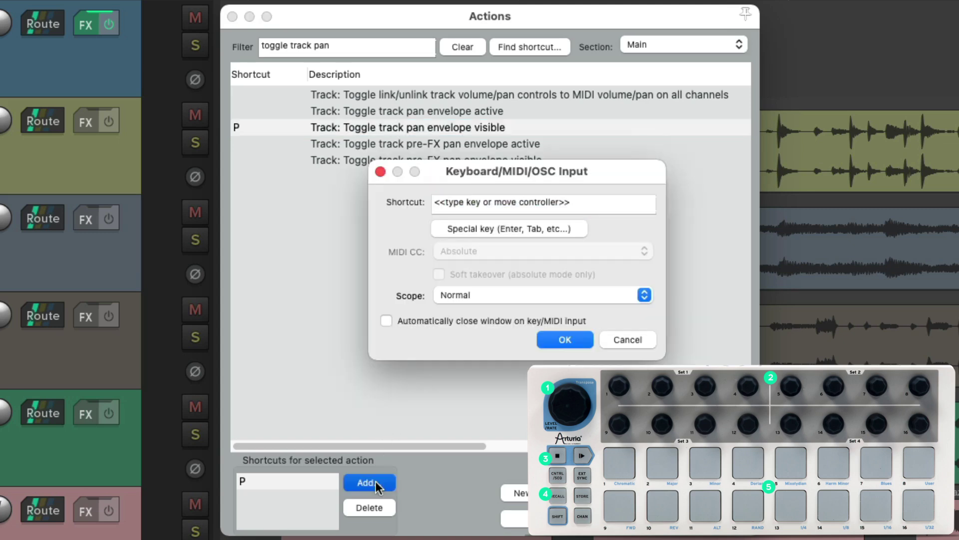
key(Return)
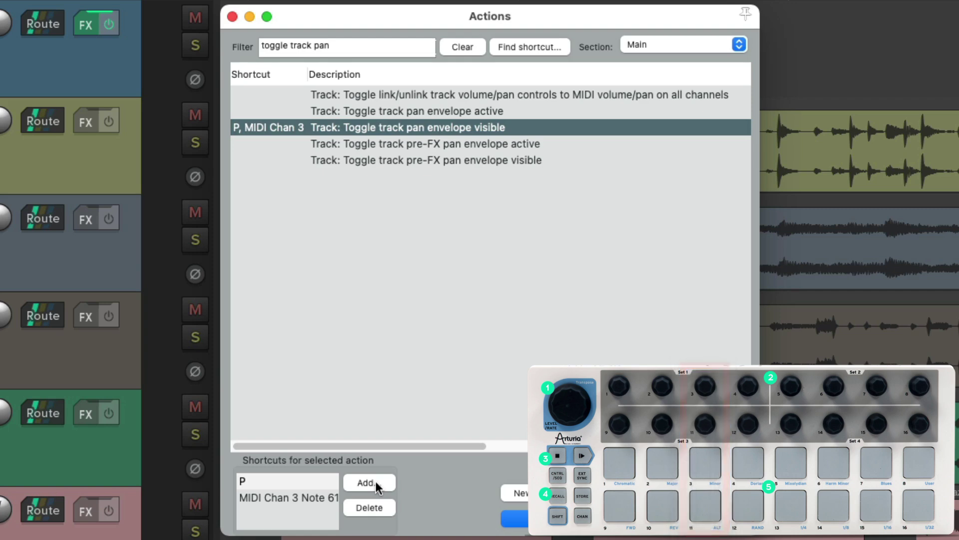
Map the touch/trim-read automation mode toggle to MIDI Chan 3 Note 70
double_click(323, 46)
text(touch)
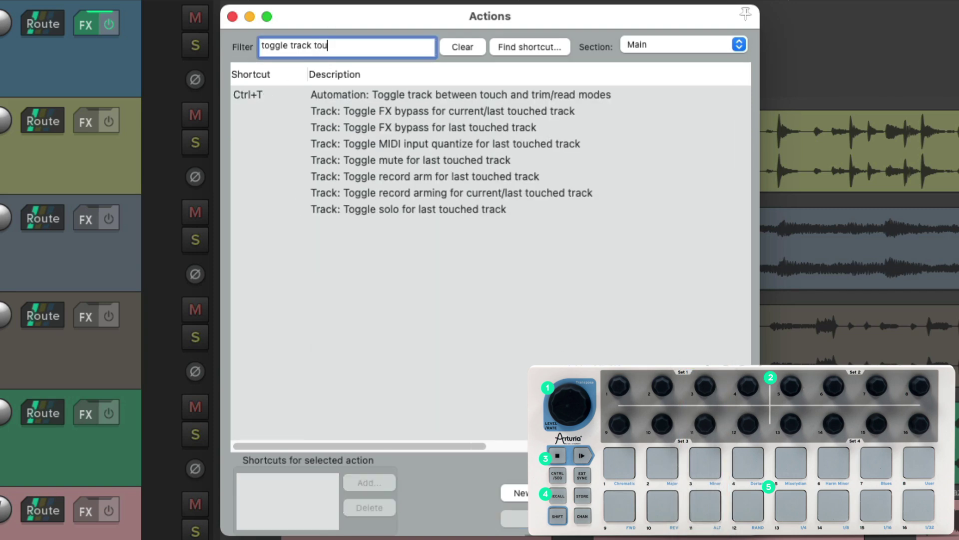
click(398, 99)
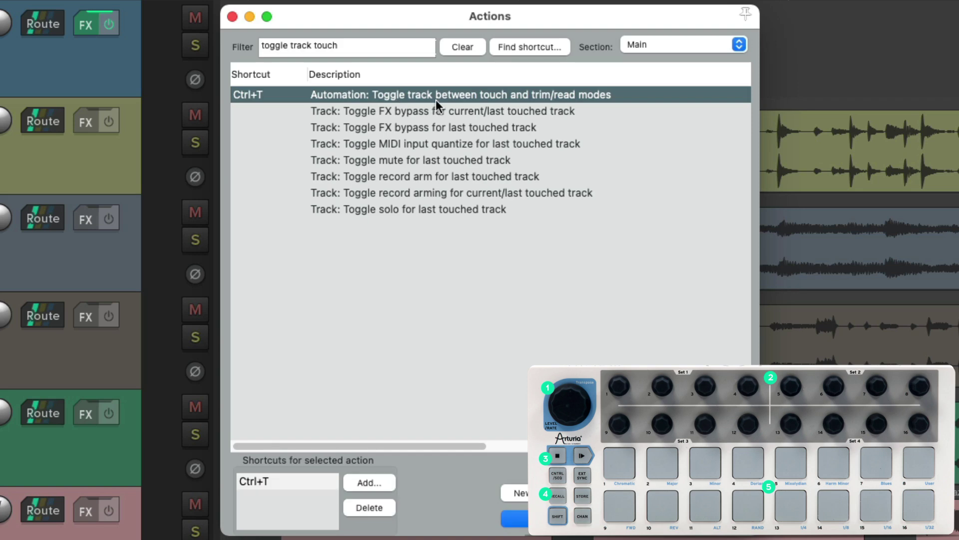
click(380, 483)
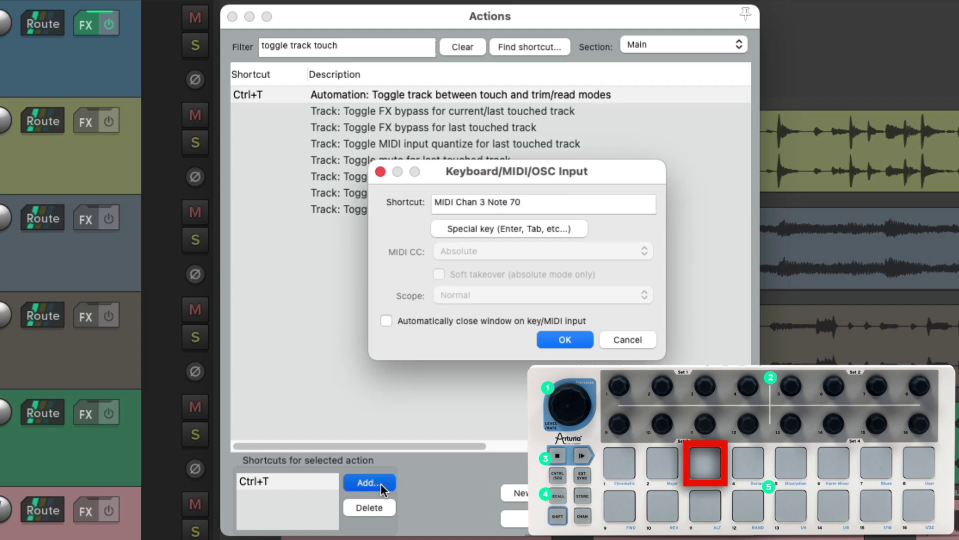
key(Return)
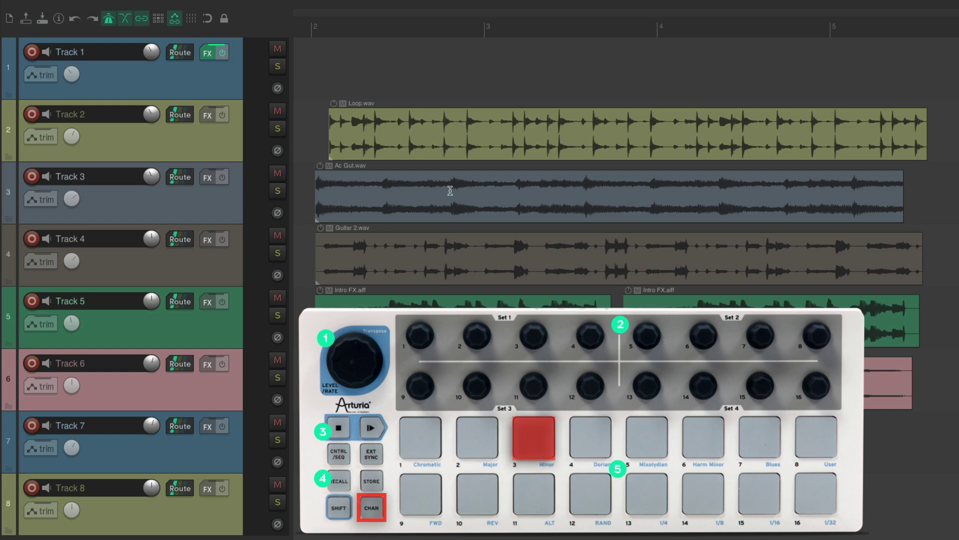
Show then hide Track 1's volume and pan envelope lanes, and bring up the mixer window
click(222, 90)
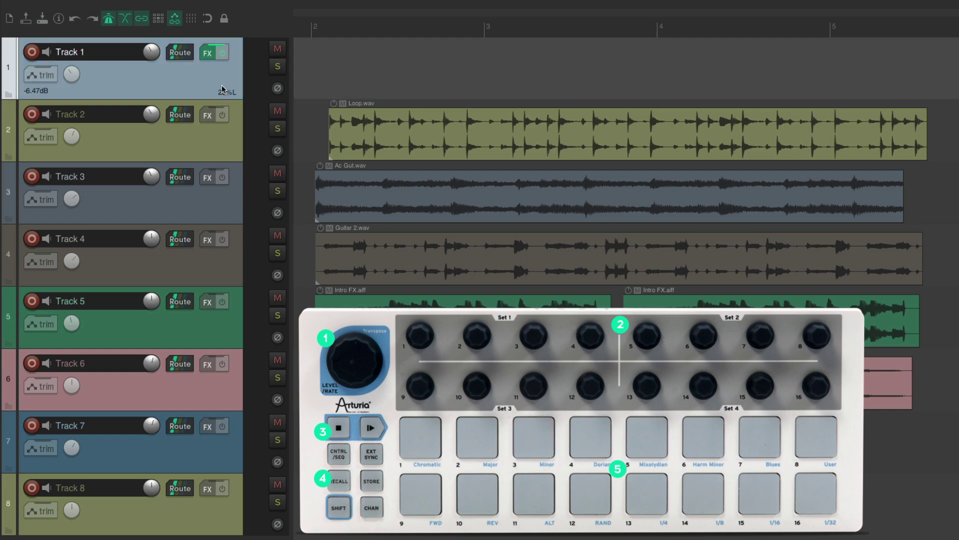
key(v)
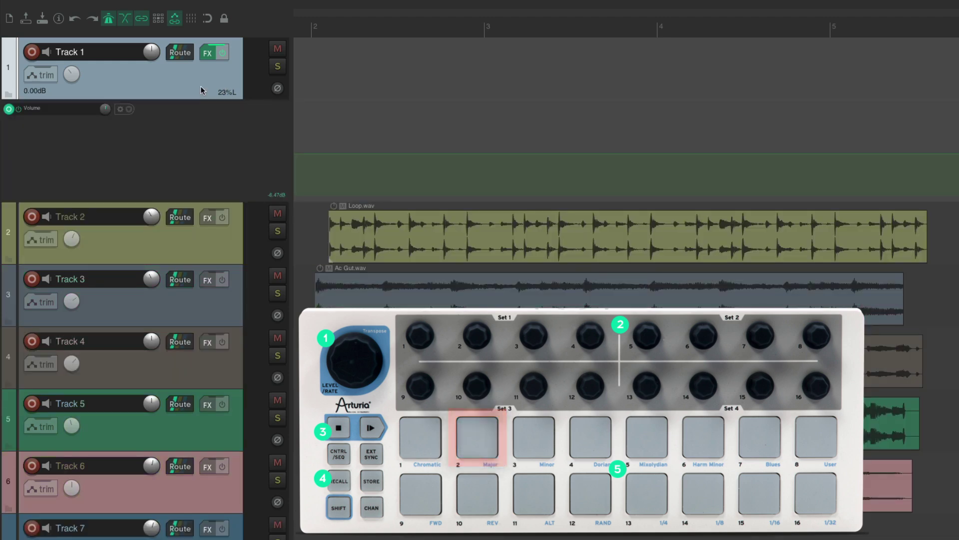
key(p)
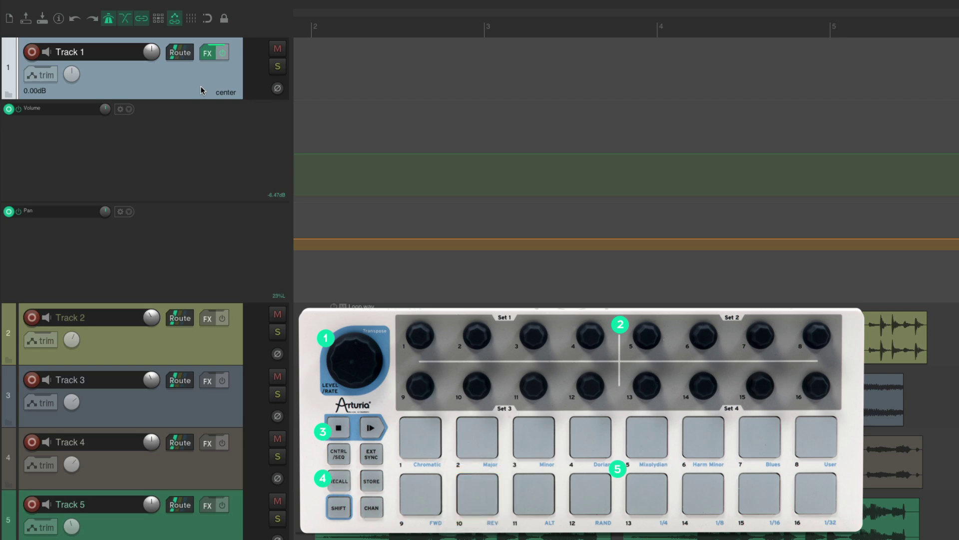
key(p)
key(v)
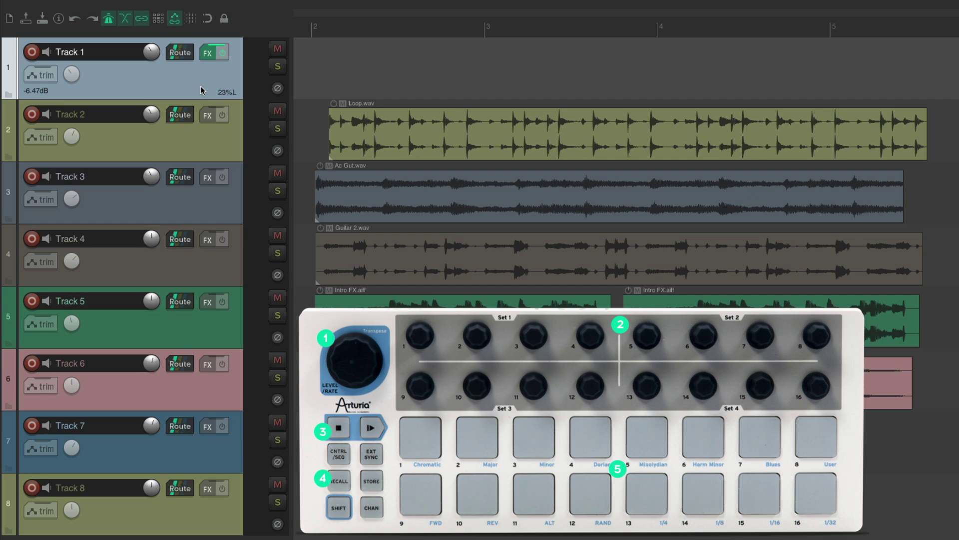
key(ctrl+m)
click(365, 299)
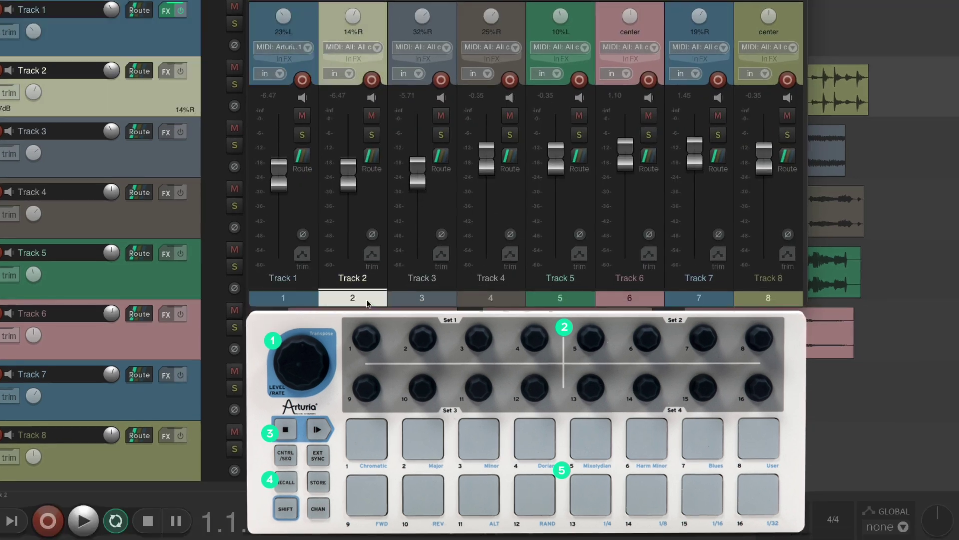
click(435, 298)
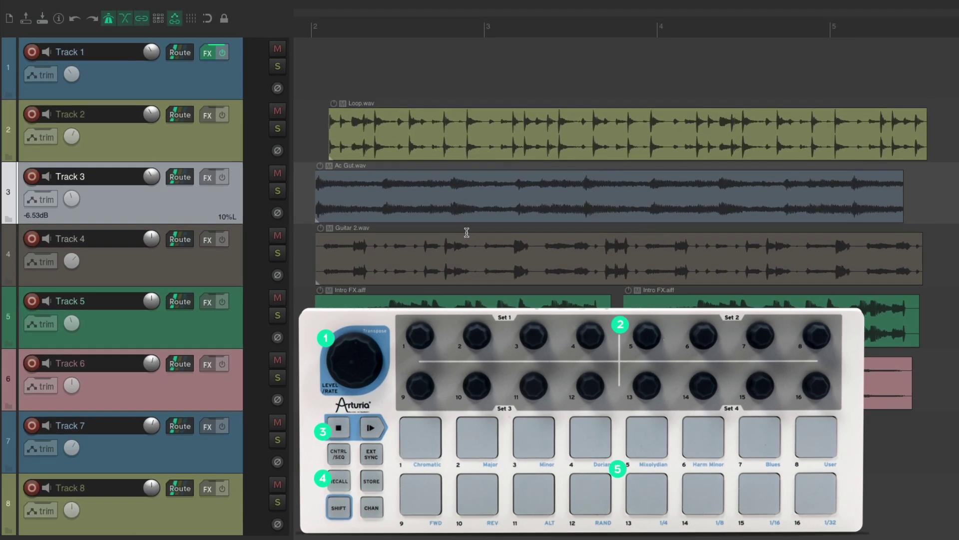
click(232, 89)
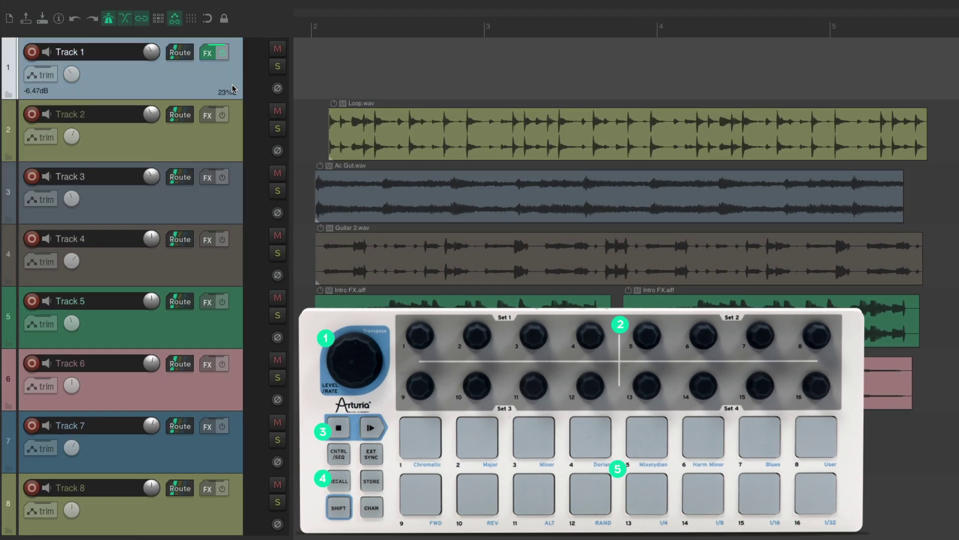
key(v)
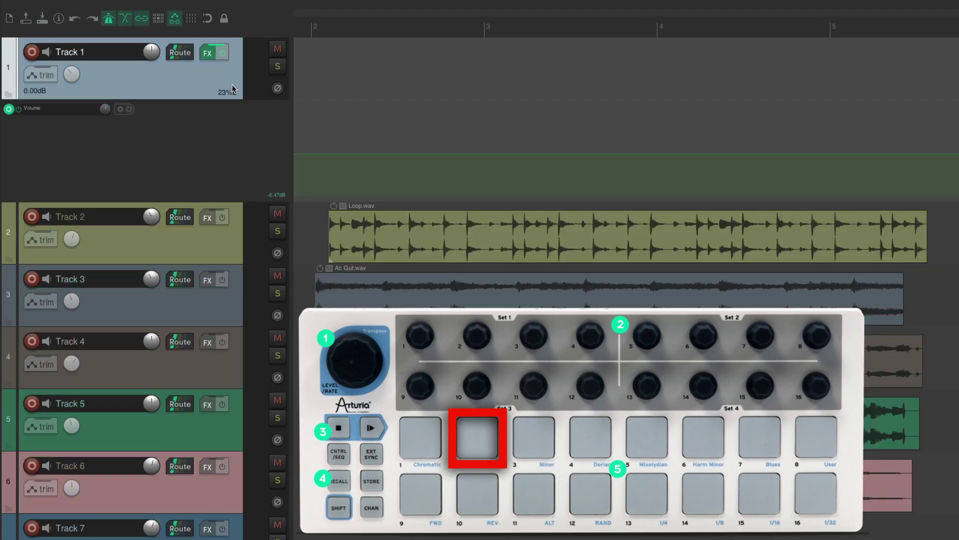
key(p)
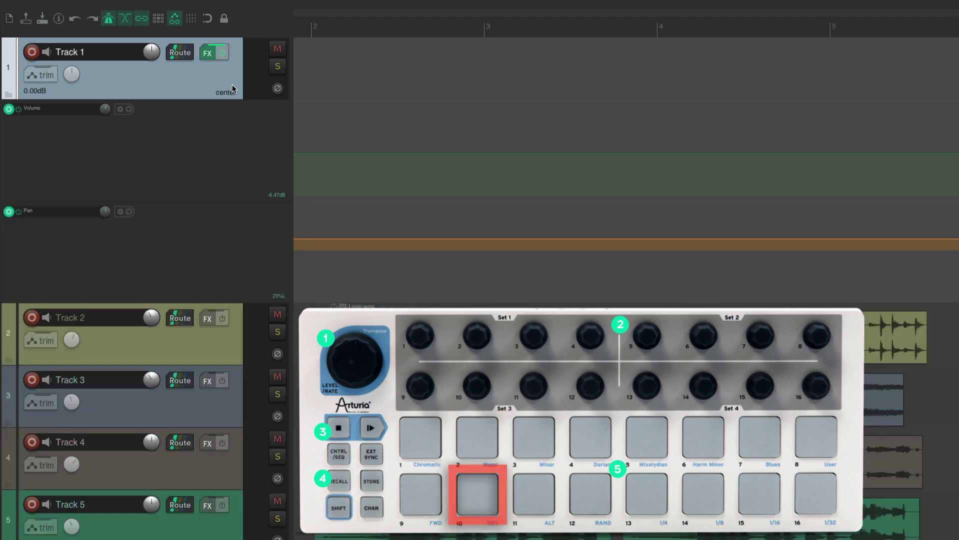
key(p)
key(v)
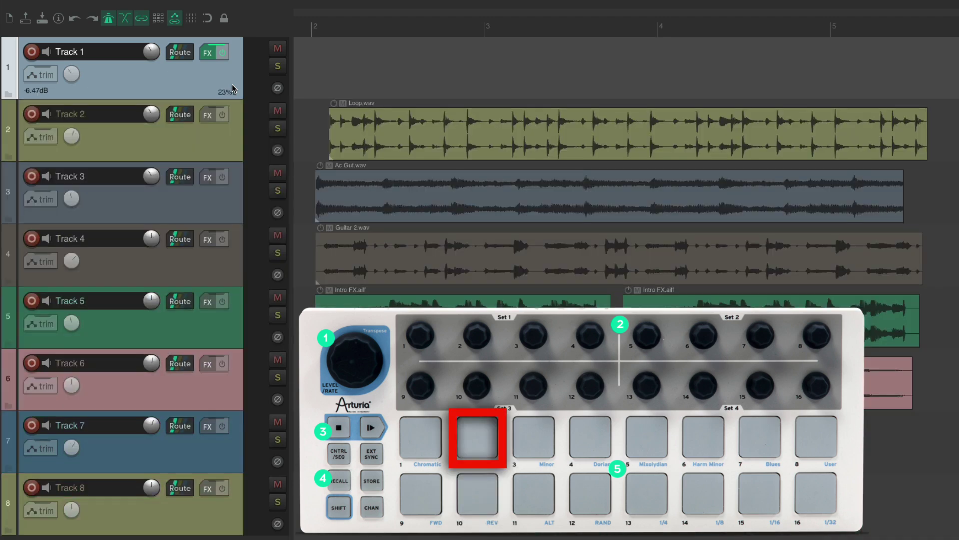
key(ctrl+m)
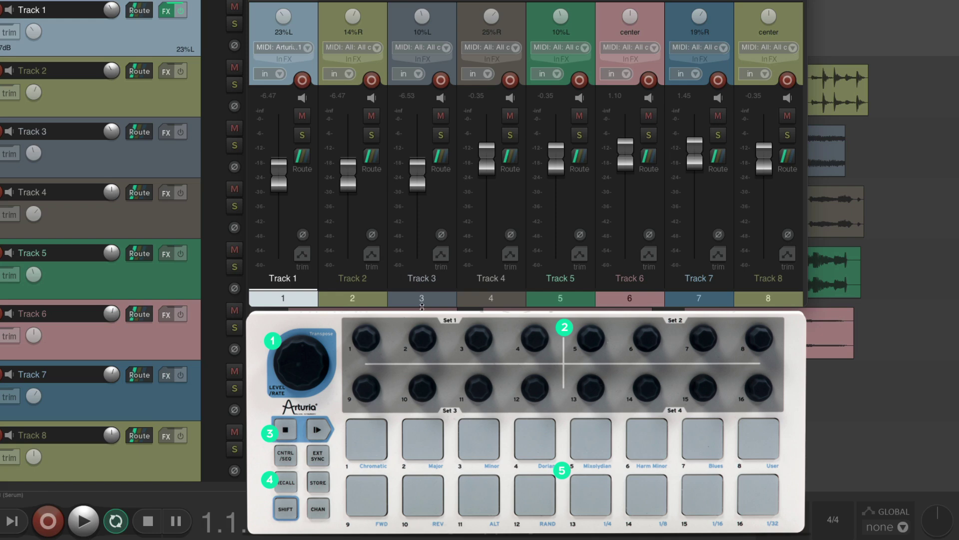
click(429, 300)
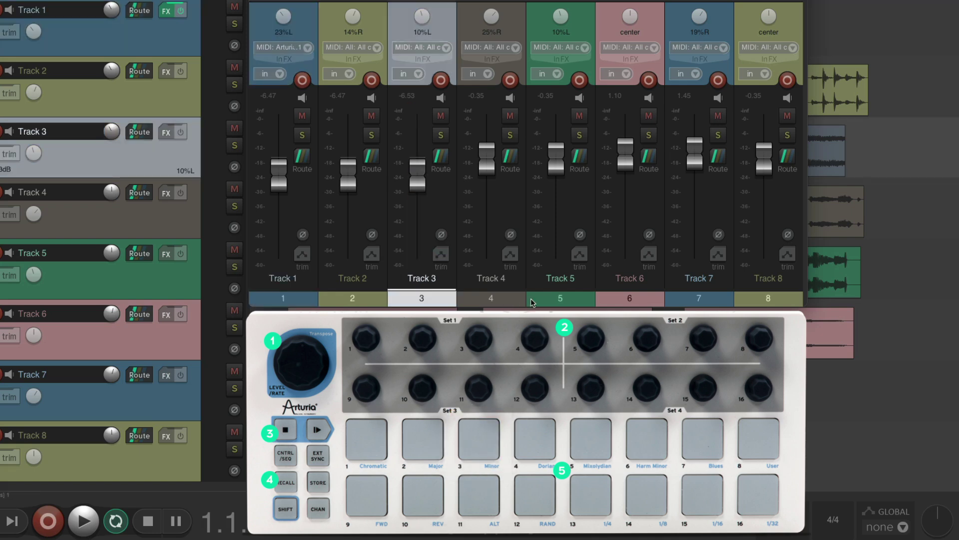
shift+click(561, 298)
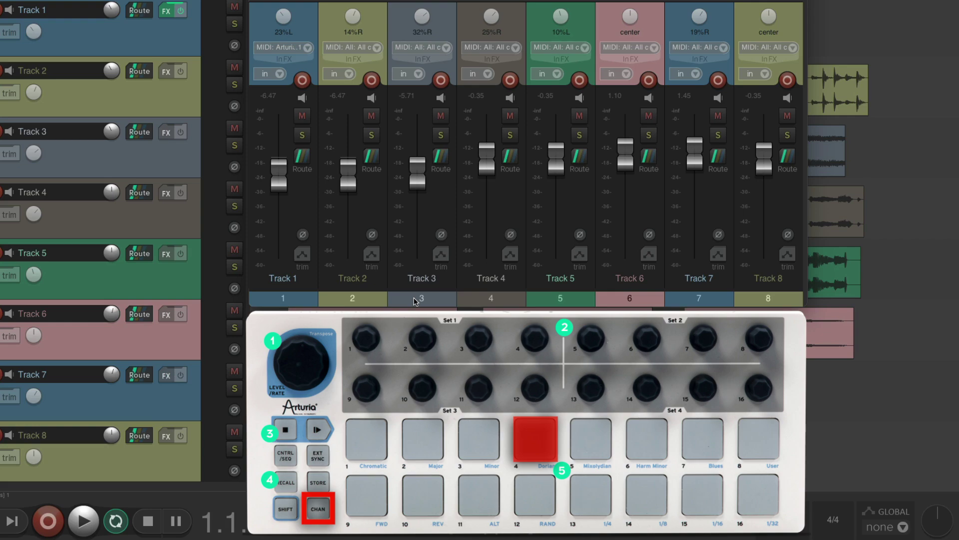
Map Toggle mixer visible to MIDI Chan 4 Note 68
text(?)
text(mixer visible)
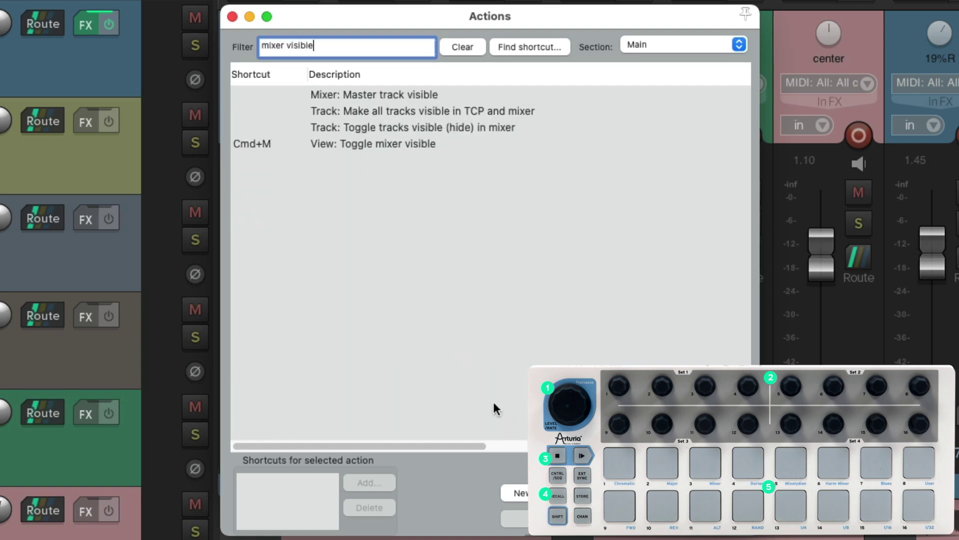
click(444, 143)
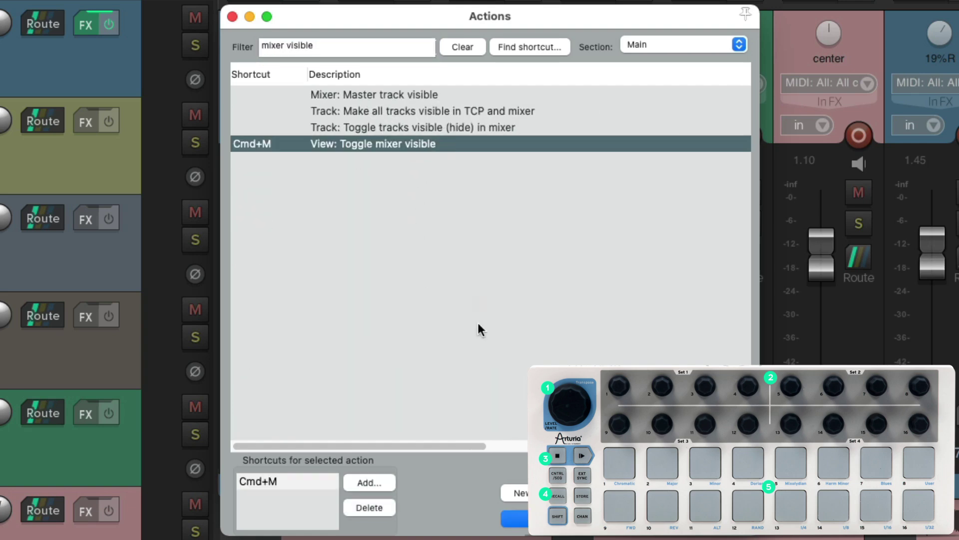
click(381, 482)
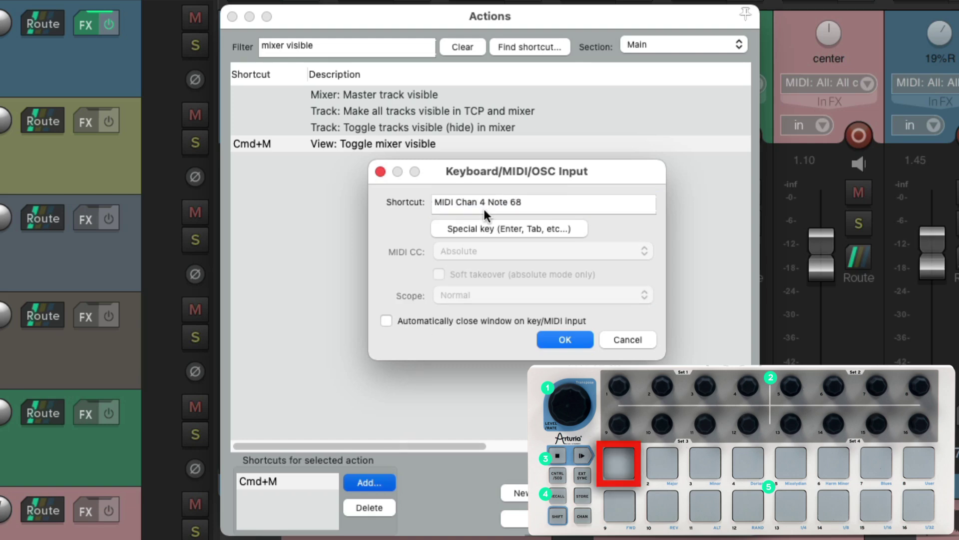
click(568, 338)
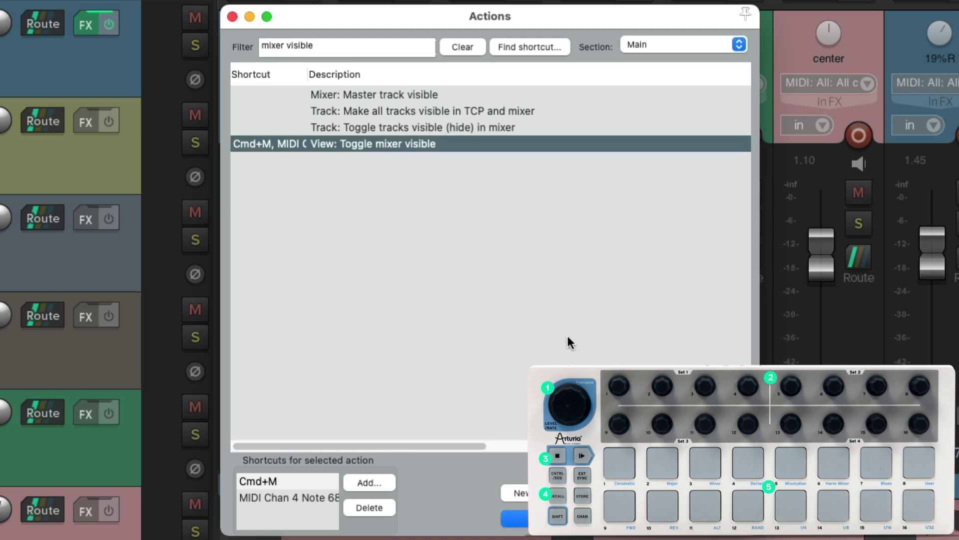
Map View: Toggle master track visible to MIDI Chan 4 Note 69
triple_click(338, 46)
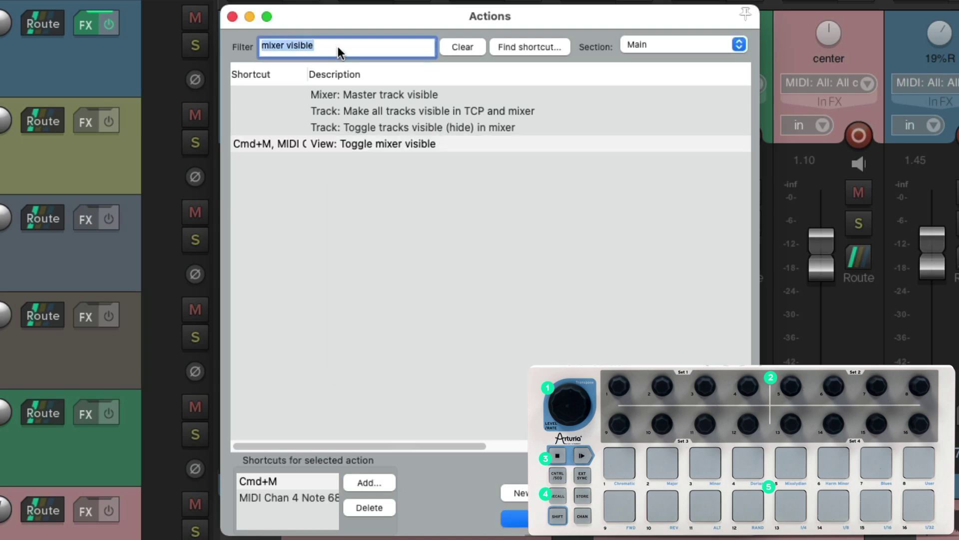
text(master toggle)
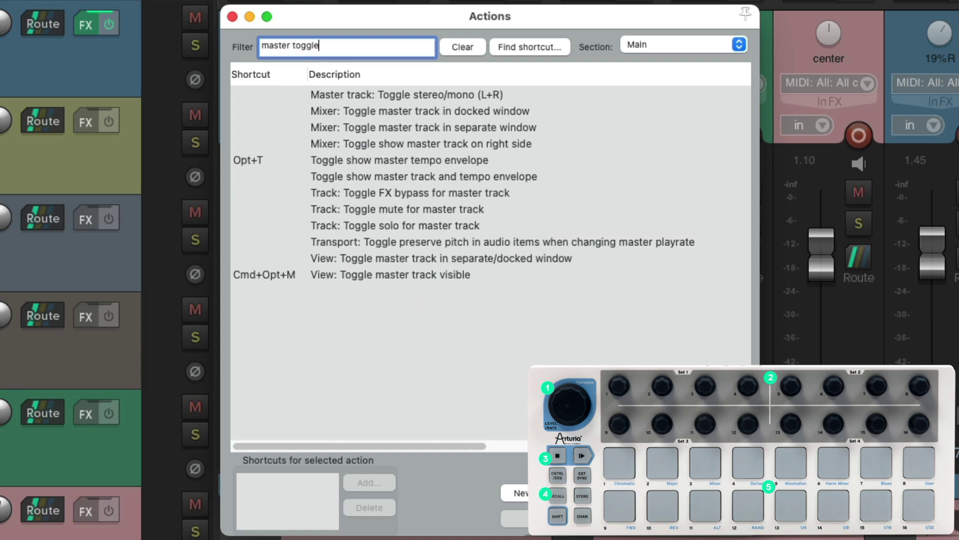
click(476, 274)
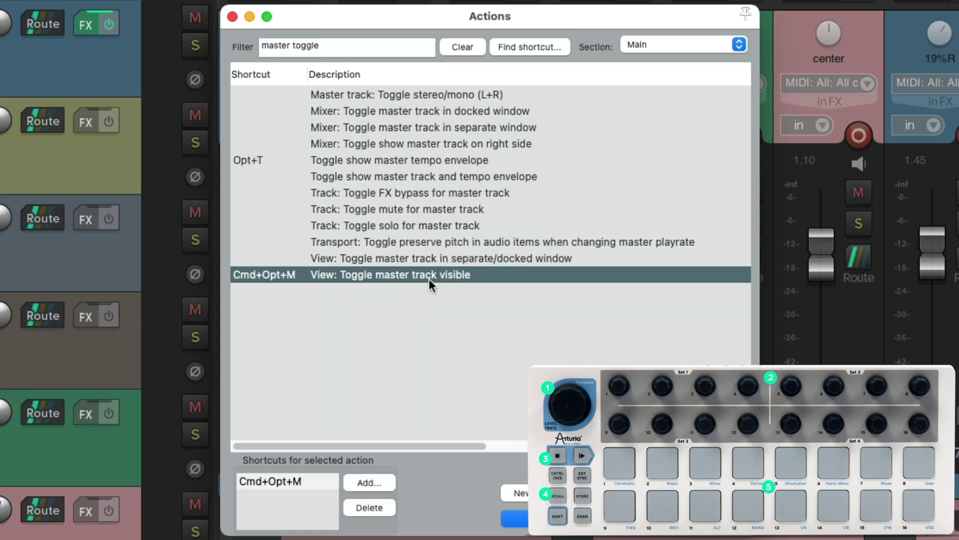
click(381, 484)
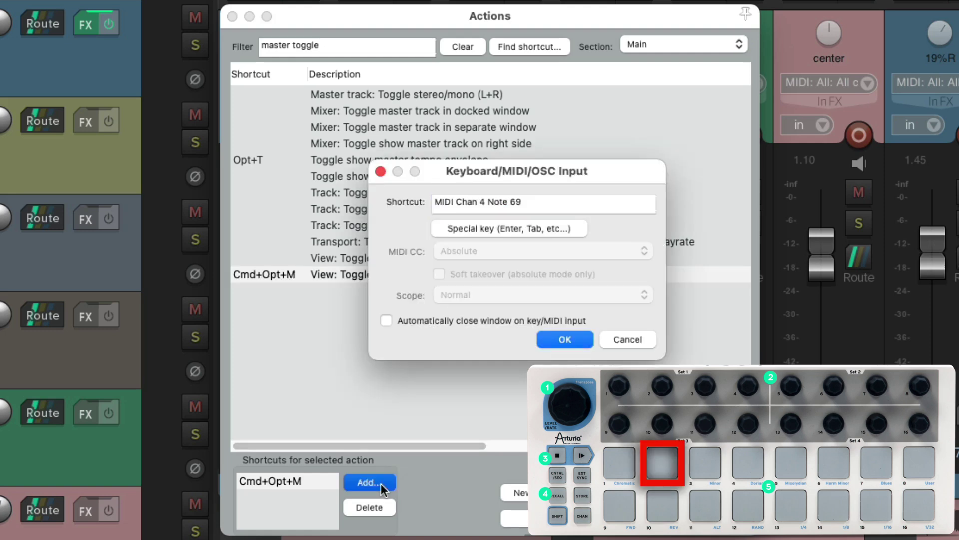
key(Return)
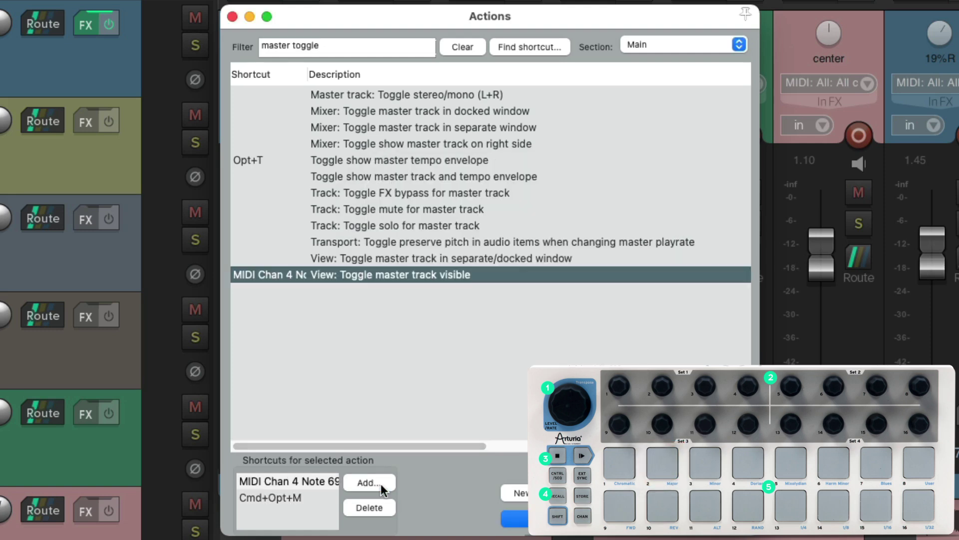
Map Show FX browser window to MIDI Chan 4 Note 70
triple_click(355, 45)
text(fx browser)
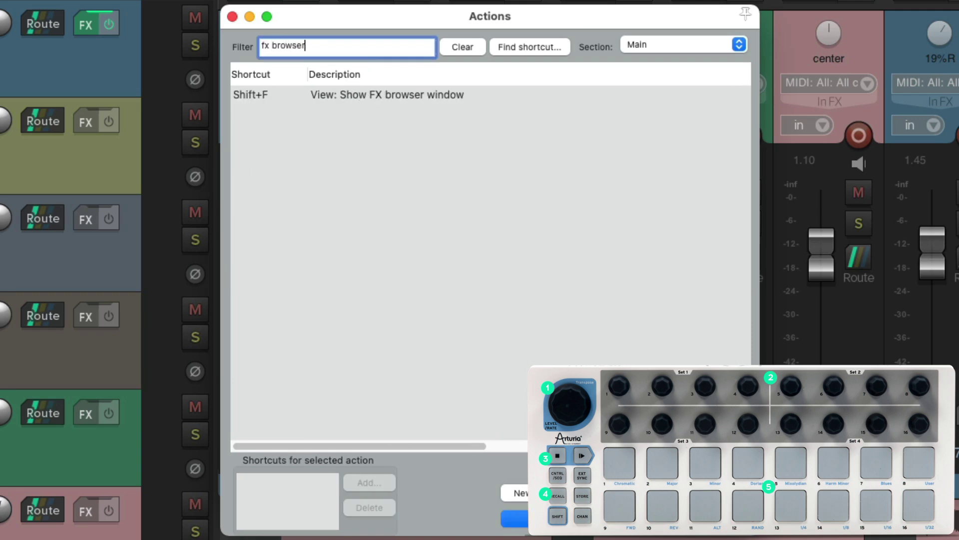
click(433, 100)
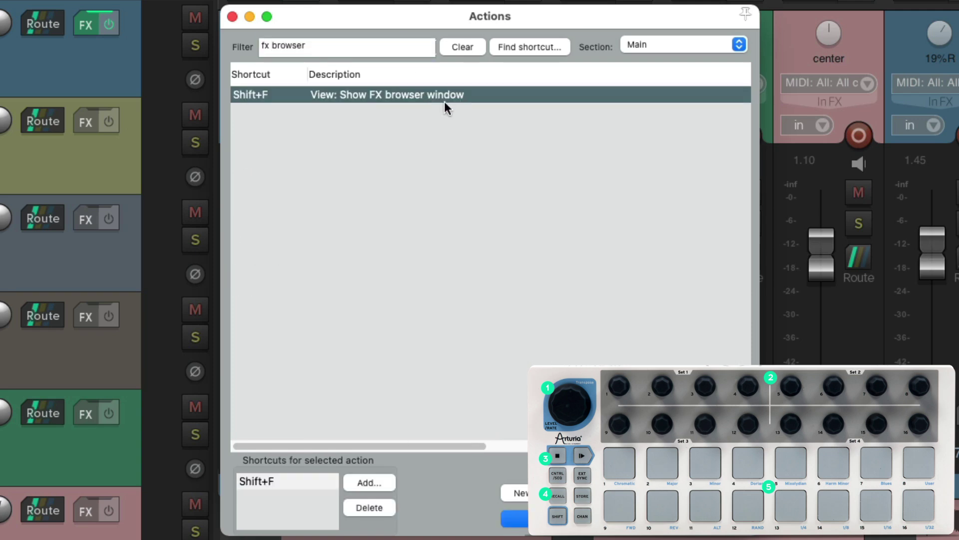
click(368, 483)
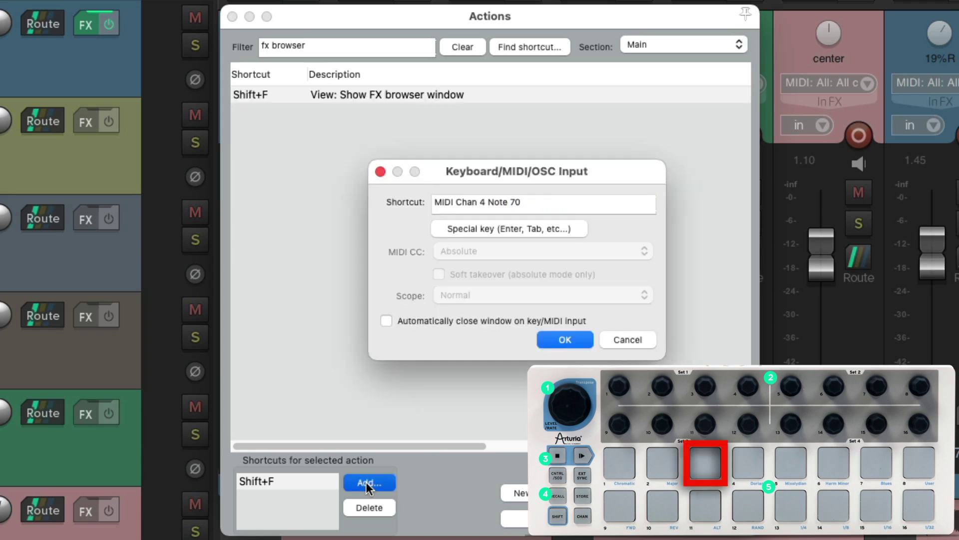
key(Return)
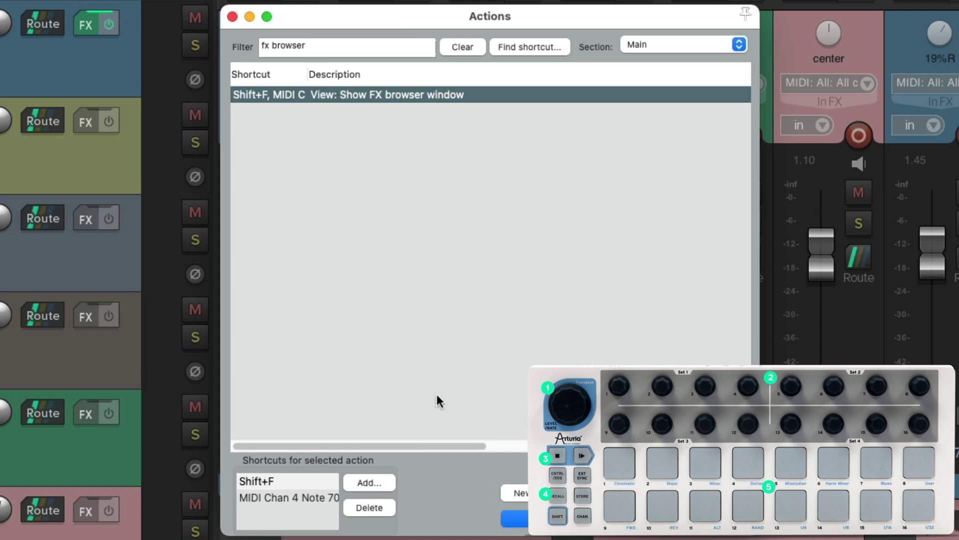
Map the media explorer show/hide action to MIDI Chan 4 Note 71
triple_click(390, 40)
text(me)
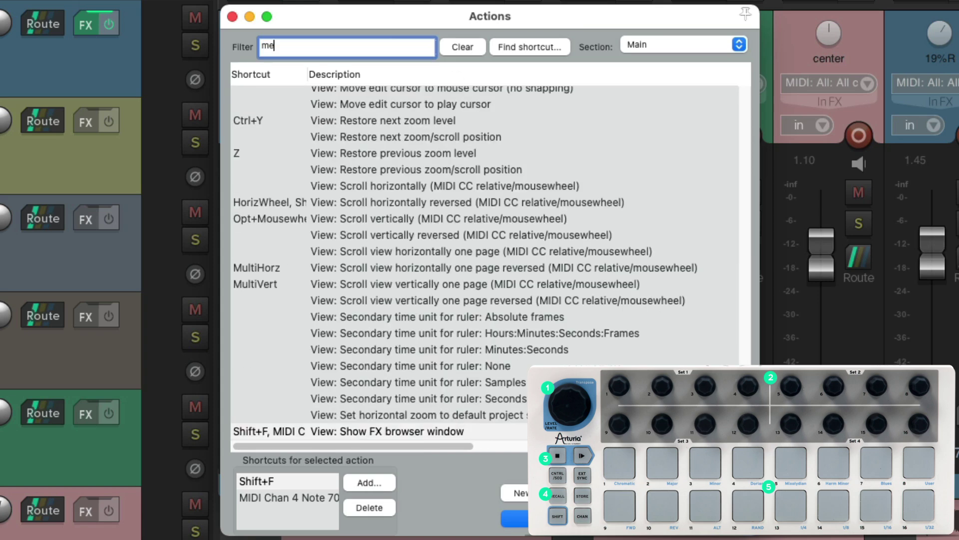
text(dia explorer)
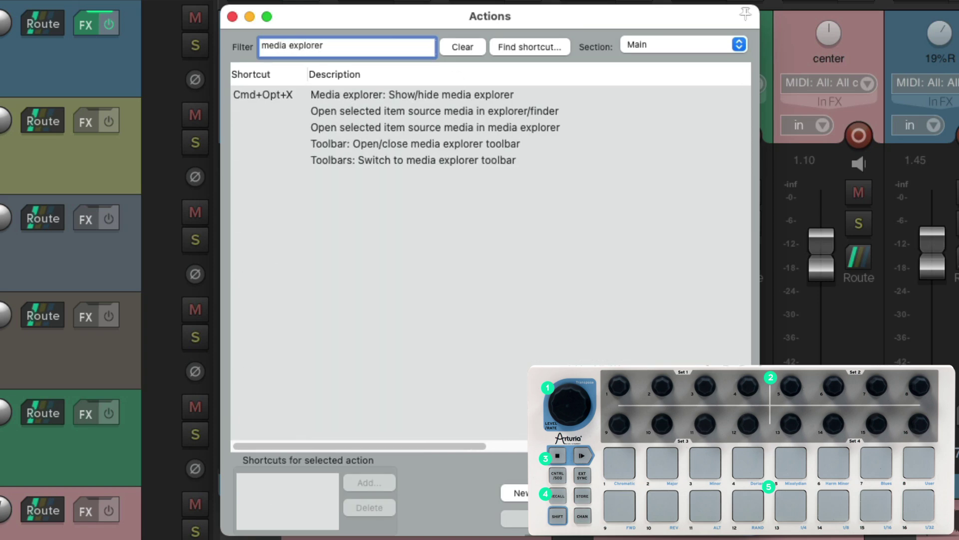
click(397, 100)
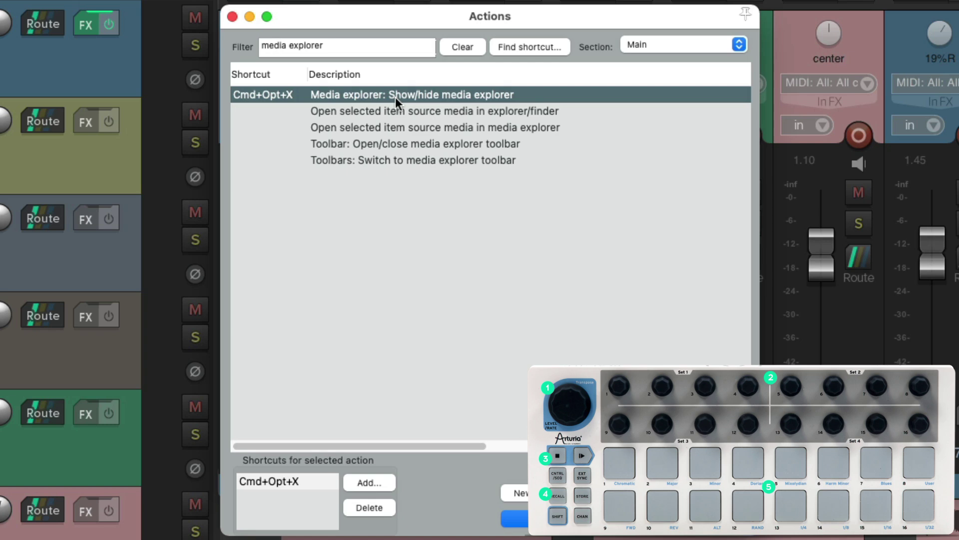
click(370, 482)
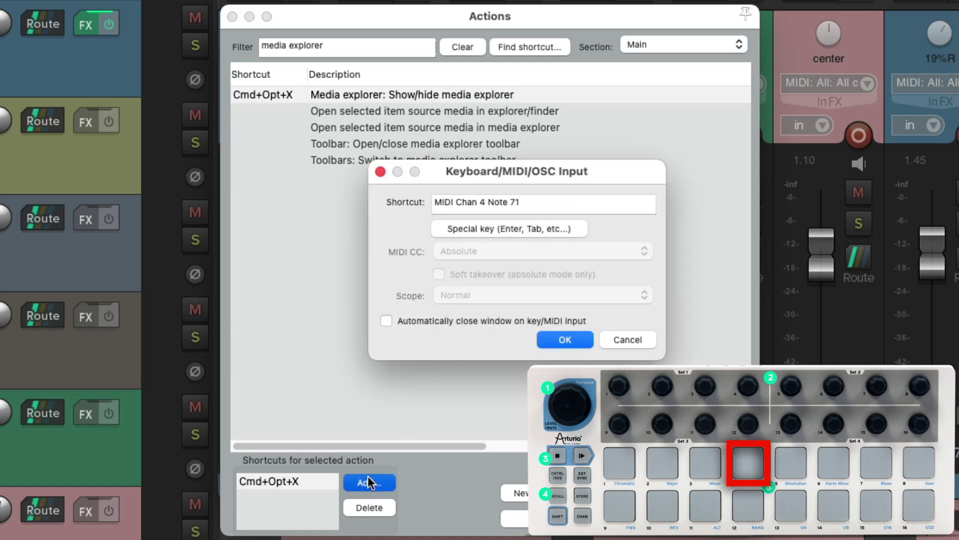
key(Return)
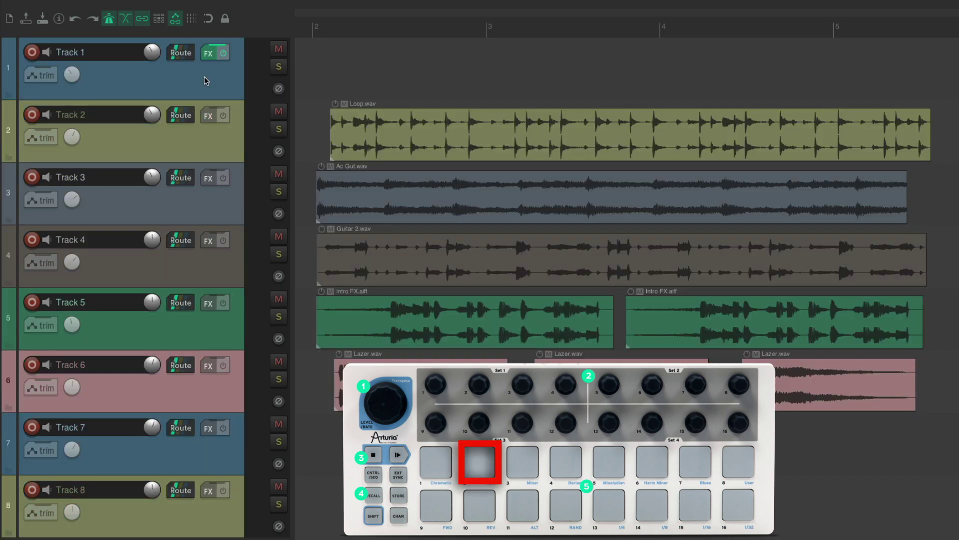
Select Track 2, close its Add FX window, then open and close the Media Explorer
click(228, 143)
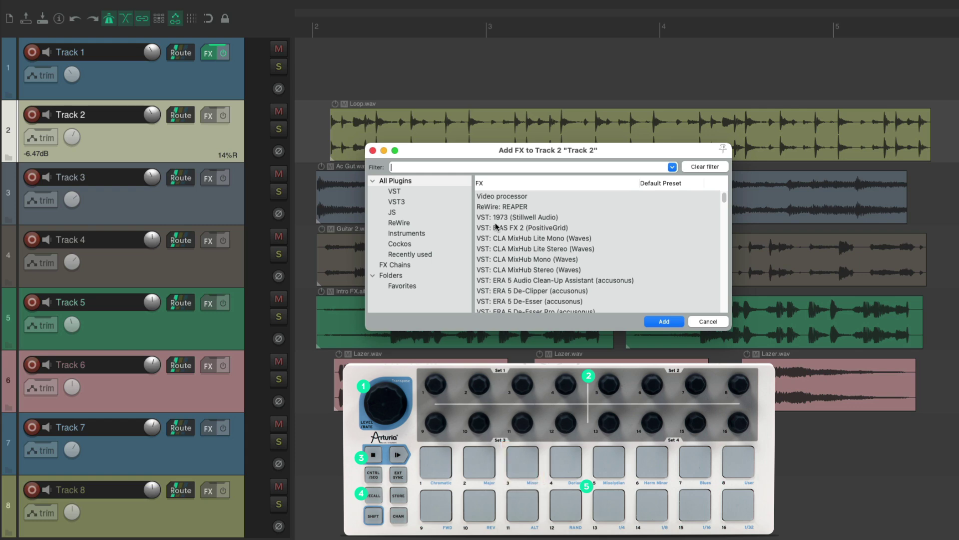
key(Escape)
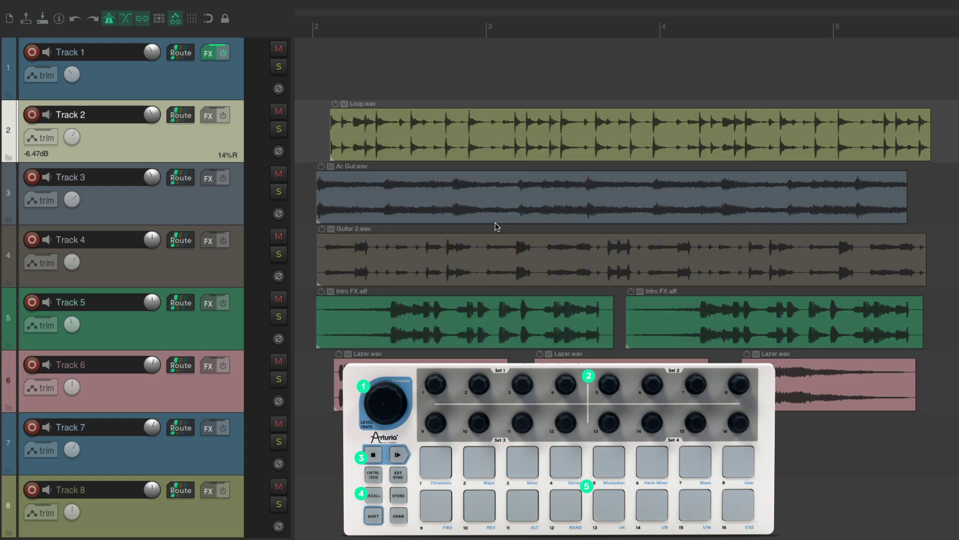
key(super+alt+x)
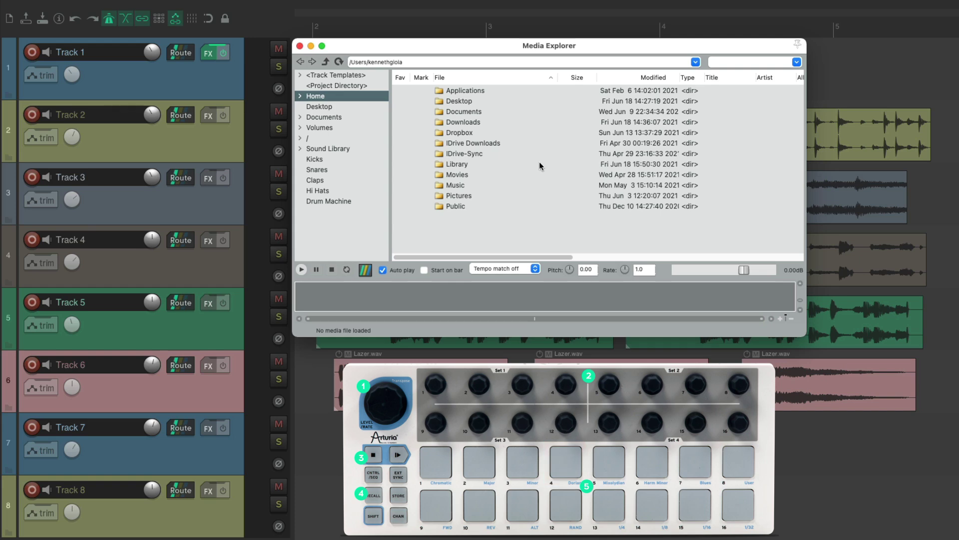
key(super+alt+x)
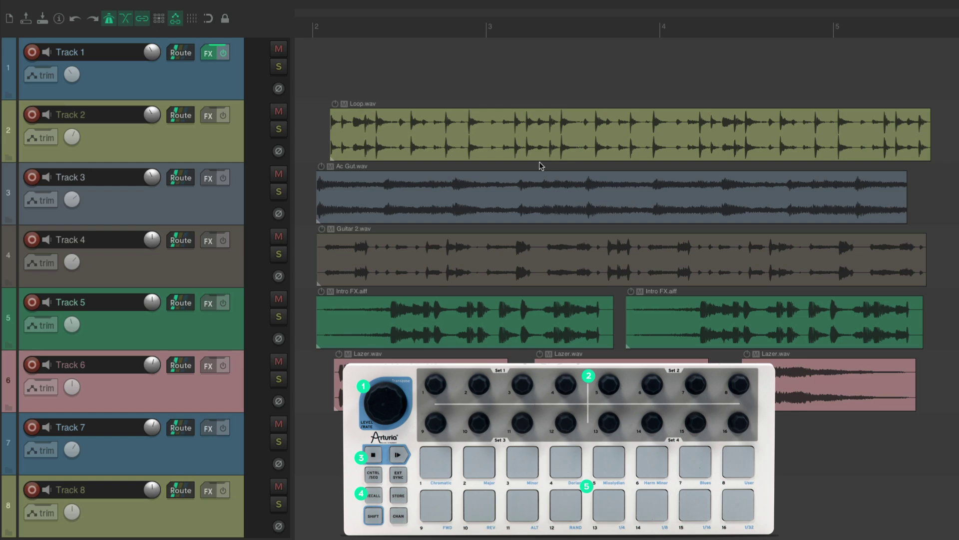
Map Options: Toggle grid lines to MIDI Chan 4 Note 60
key(shift+slash)
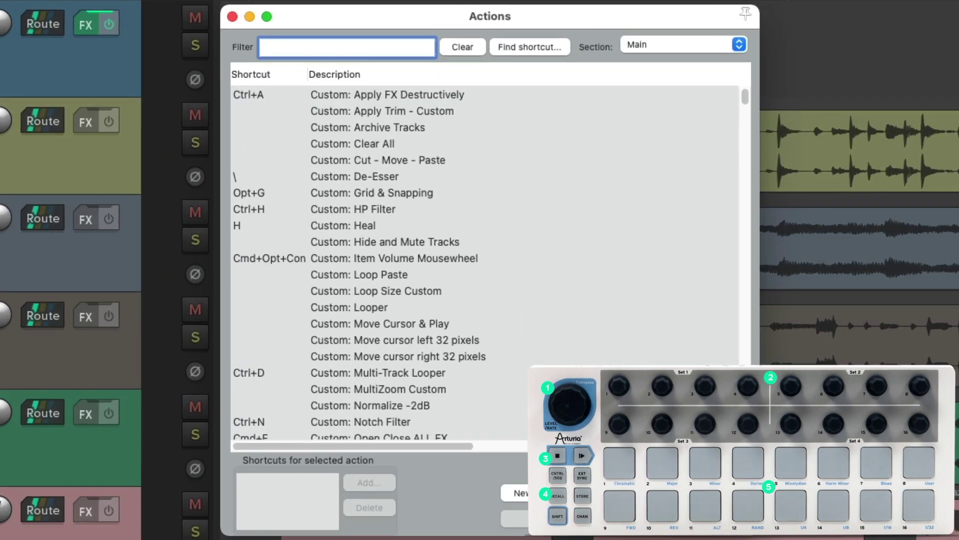
text(toggle grid)
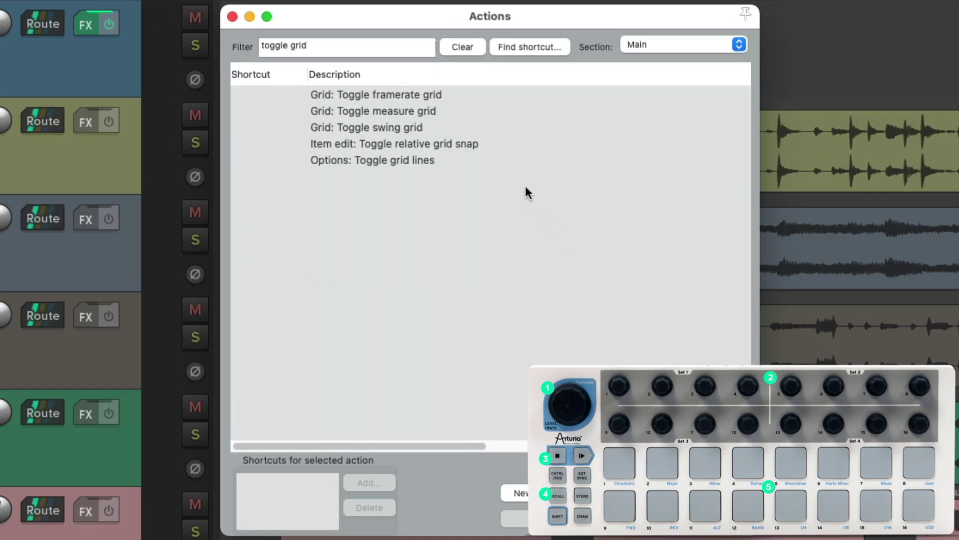
click(458, 159)
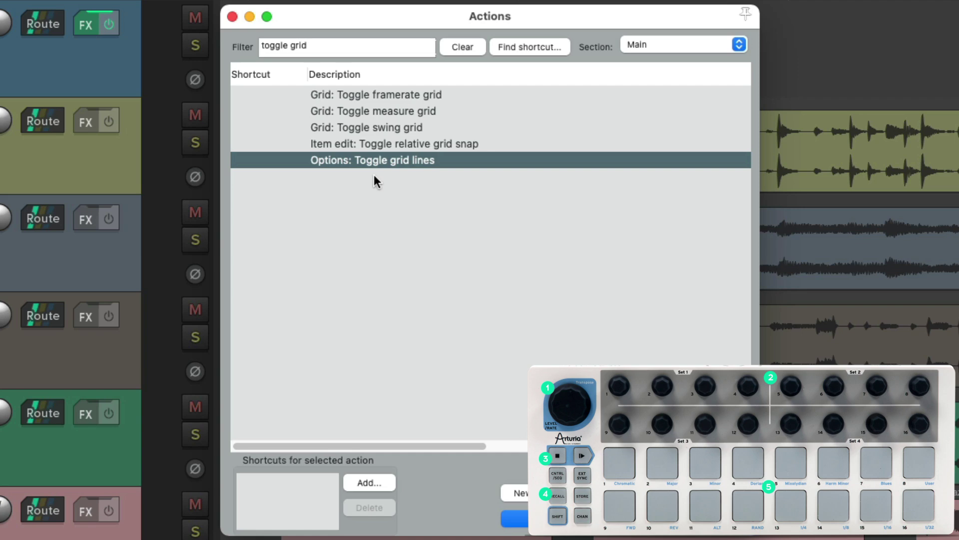
click(367, 481)
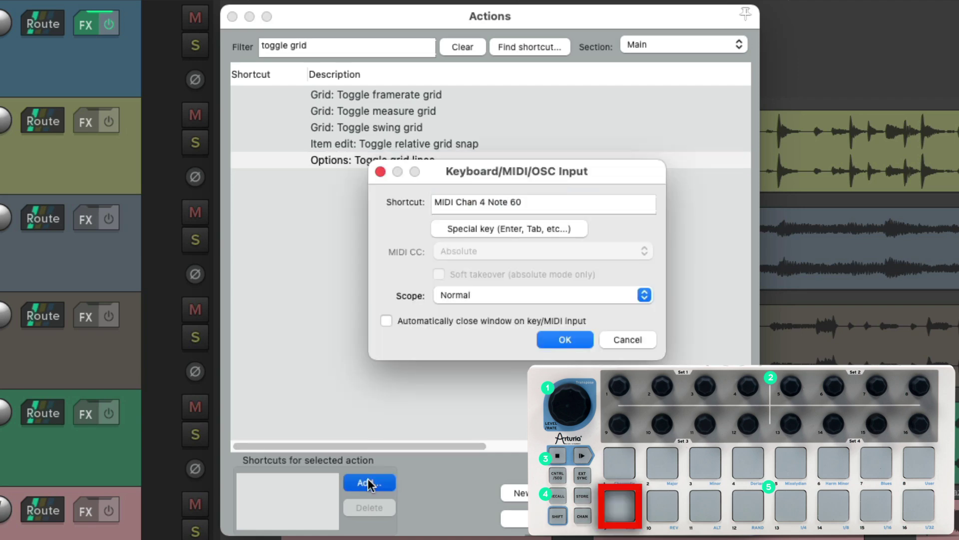
key(Return)
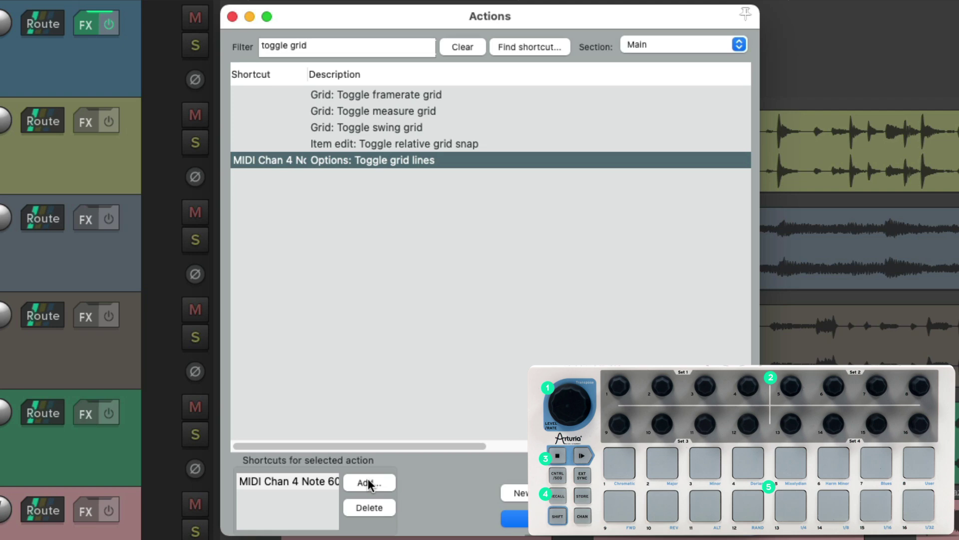
Map Grid: Adjust by 1/2 to MIDI Chan 4 Note 61
triple_click(328, 43)
text(grid adjust)
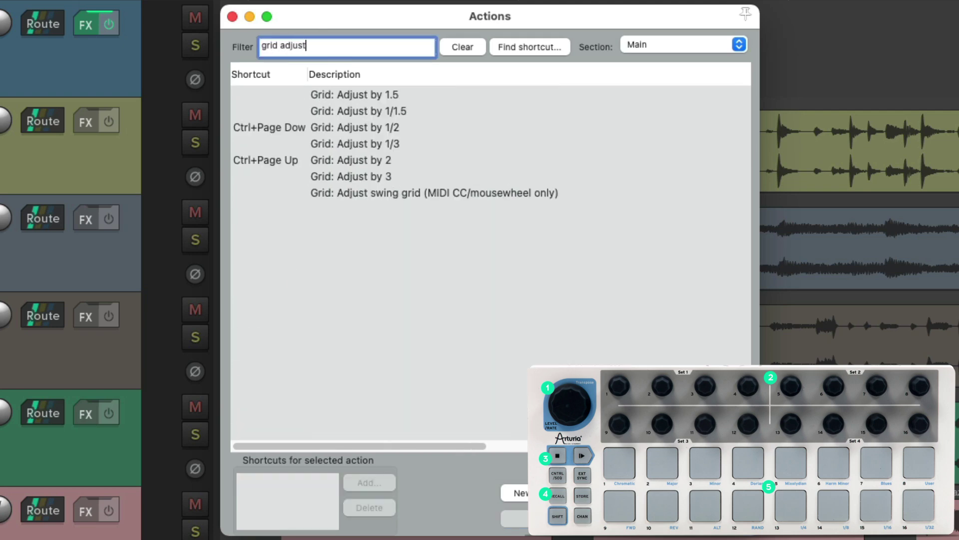
click(421, 125)
click(429, 160)
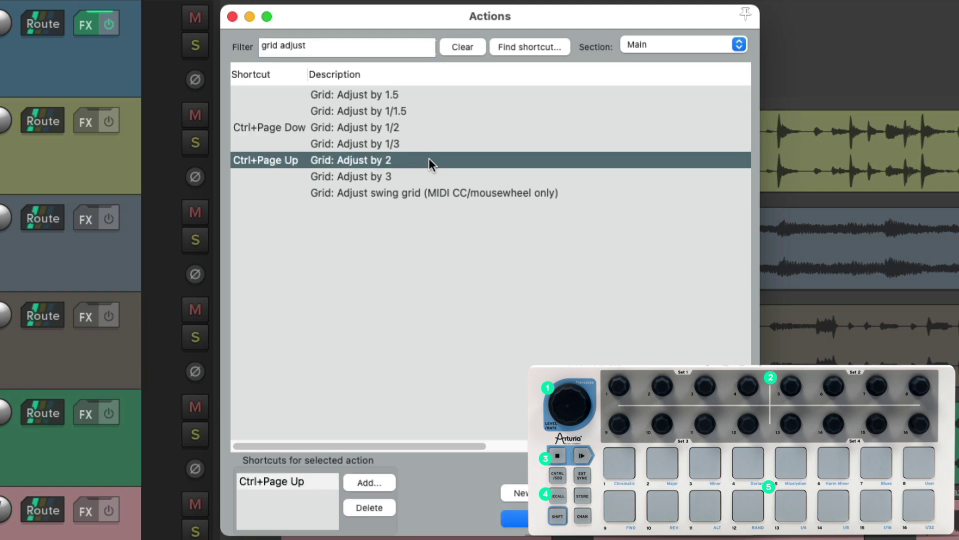
click(422, 127)
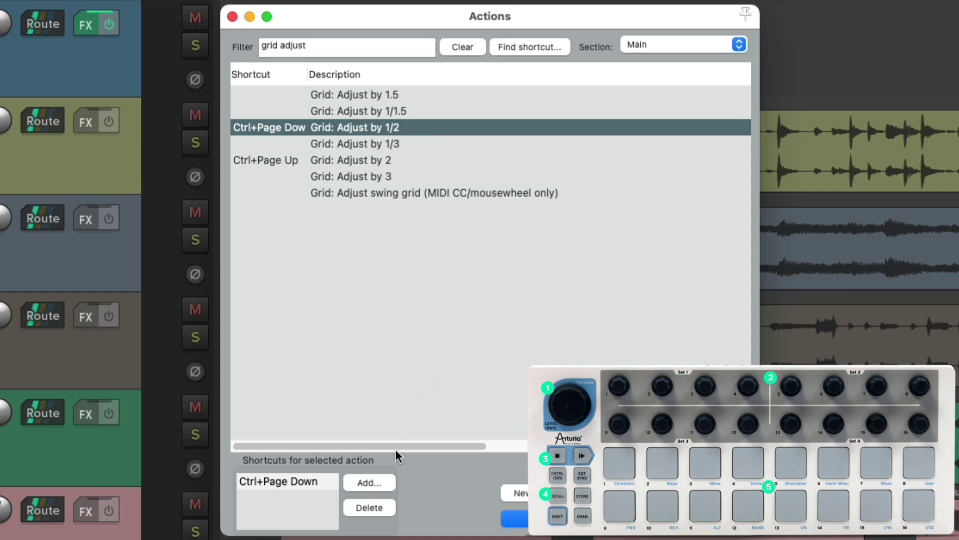
click(378, 483)
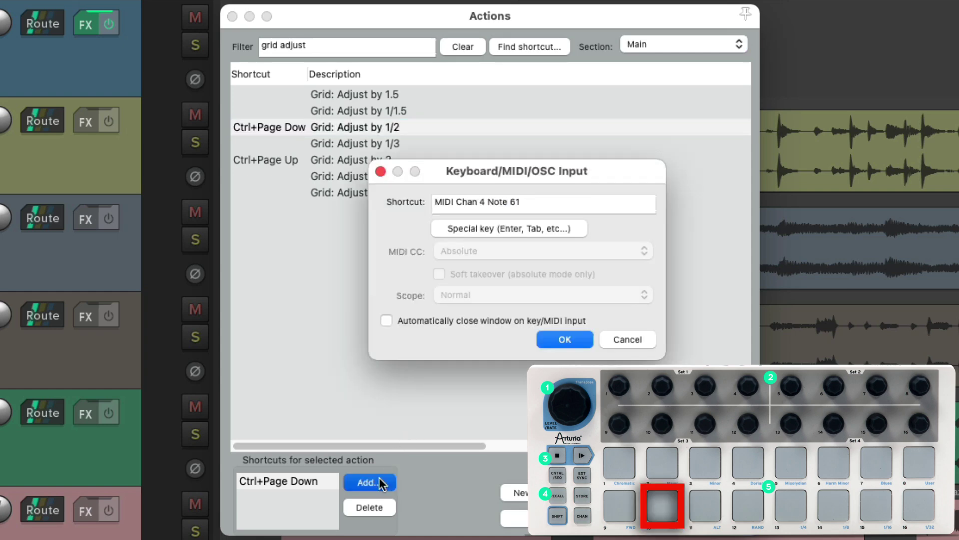
key(Return)
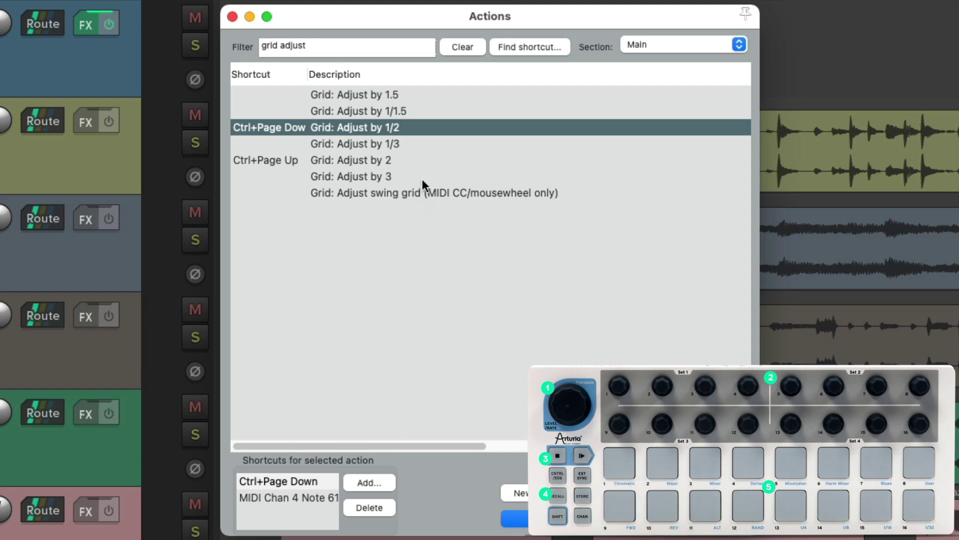
Map Grid: Adjust by 2 to MIDI Chan 4 Note 62
click(419, 160)
click(374, 483)
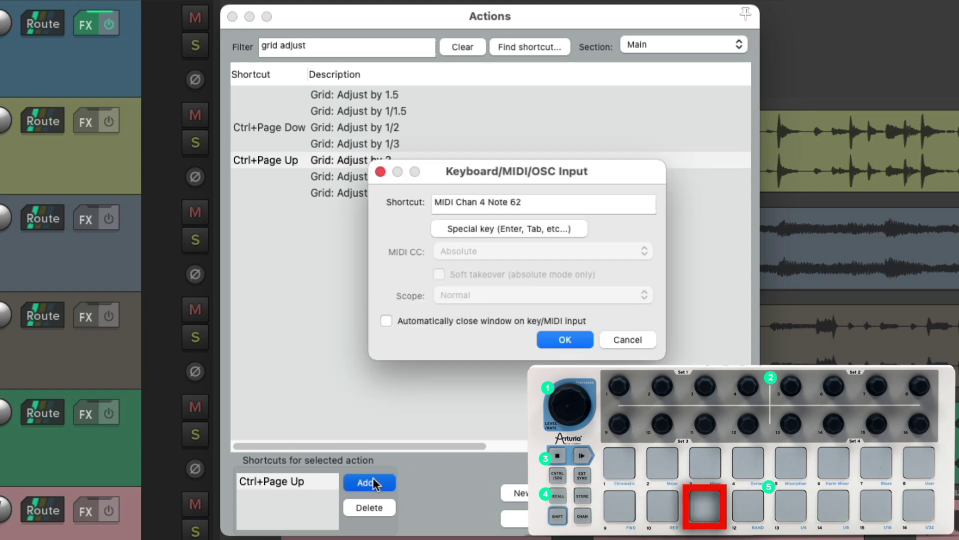
key(Return)
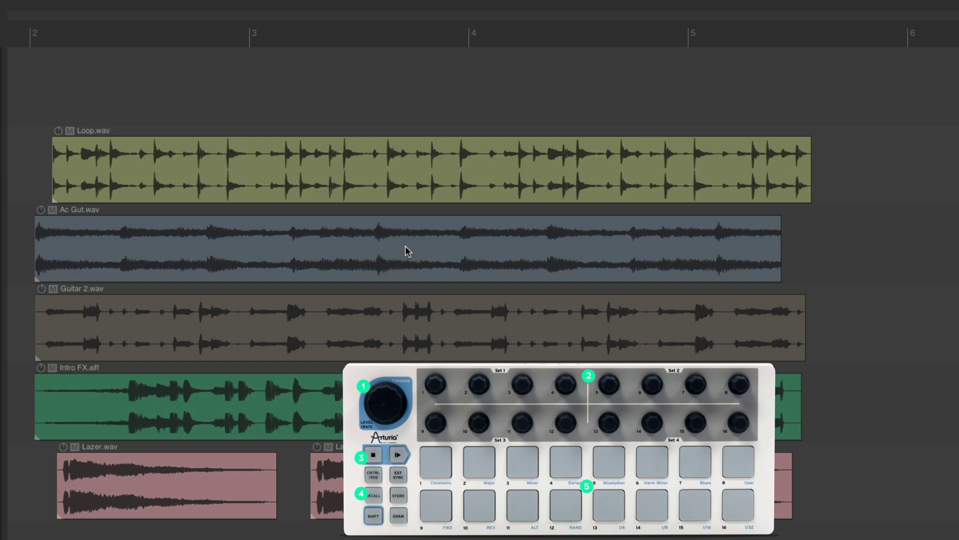
Map View: Adjust horizontal zoom to MIDI Chan 4 CC 10
key(shift+slash)
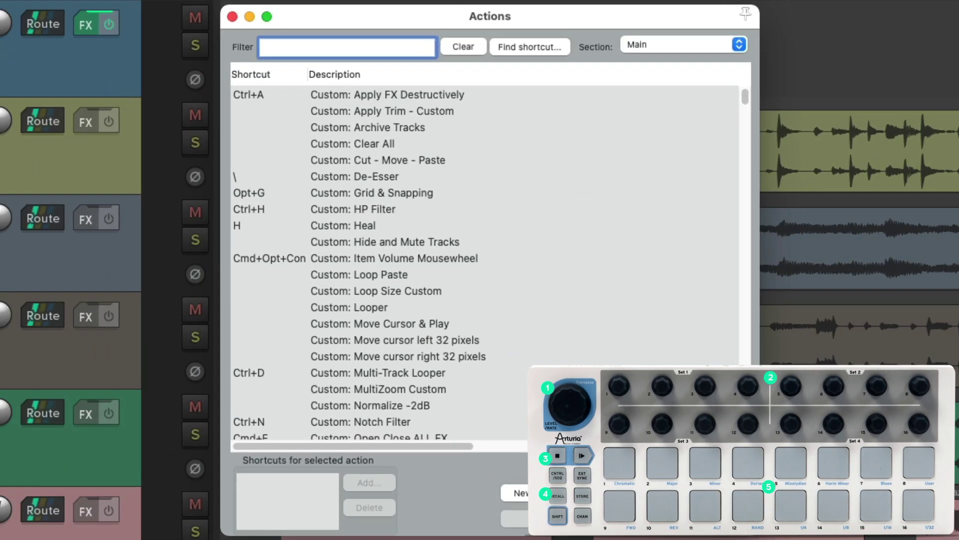
text(adjust horizon zoom)
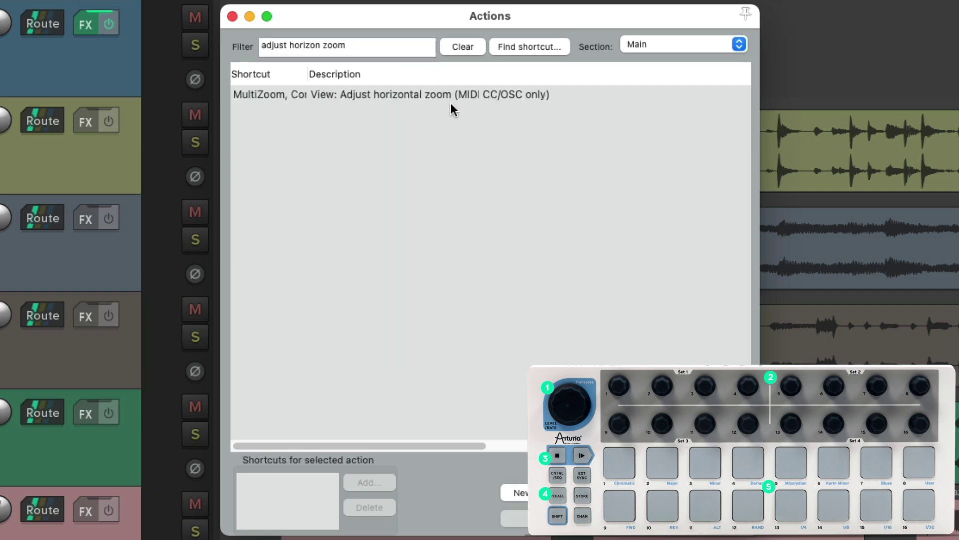
click(457, 97)
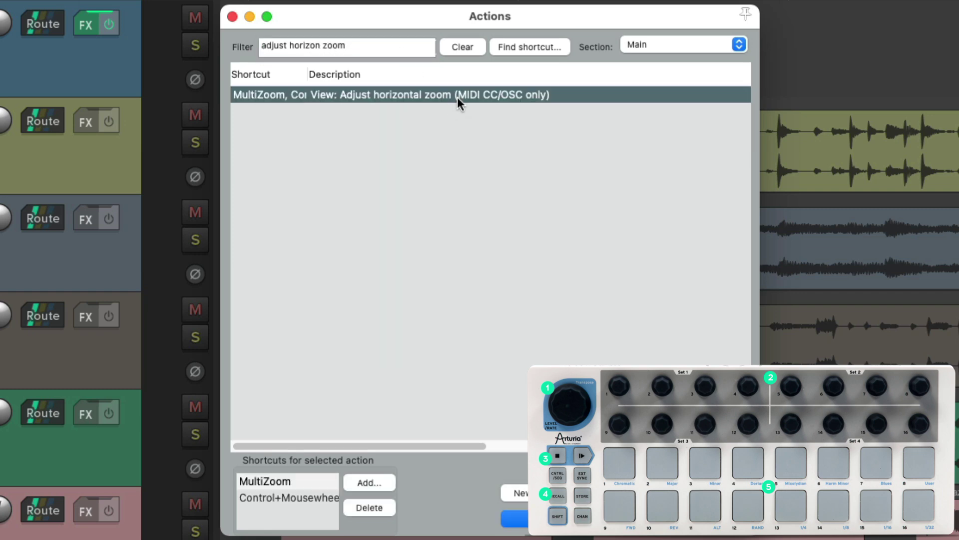
click(369, 483)
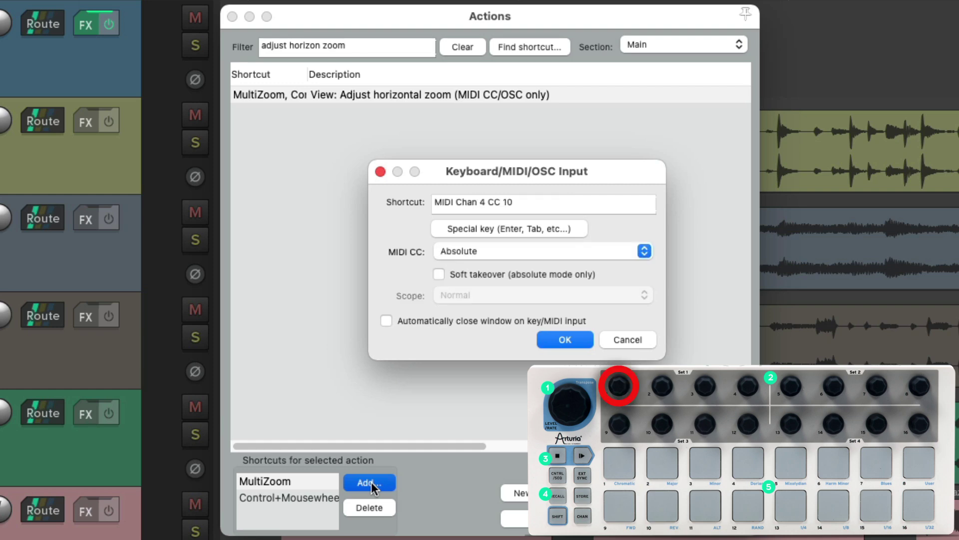
key(Return)
Map View: Adjust vertical zoom to MIDI Chan 4 CC 114
double_click(307, 46)
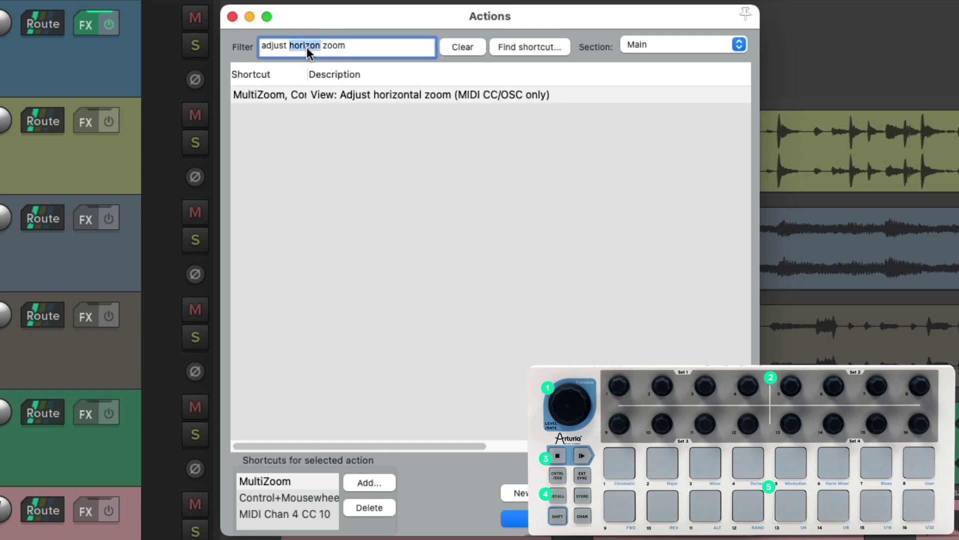
text(vertical)
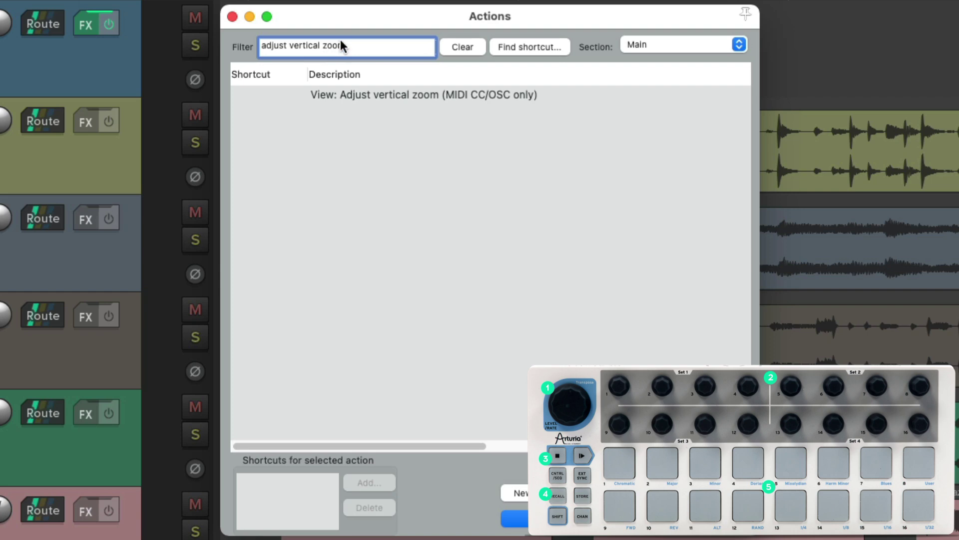
click(393, 95)
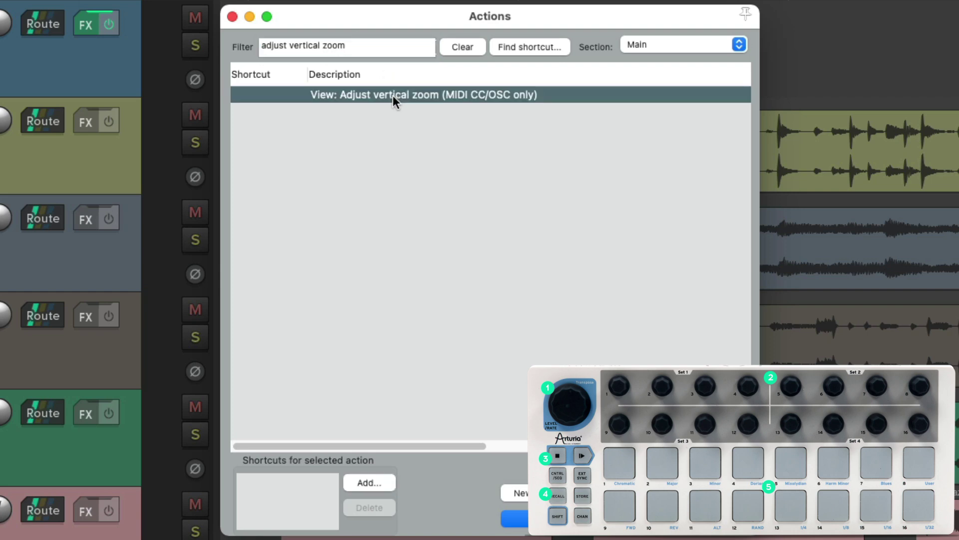
click(366, 481)
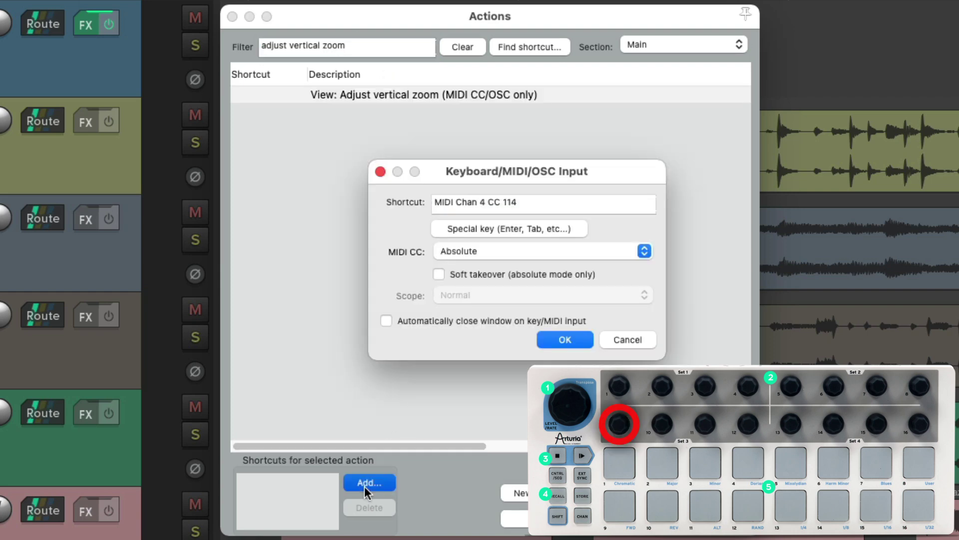
key(Return)
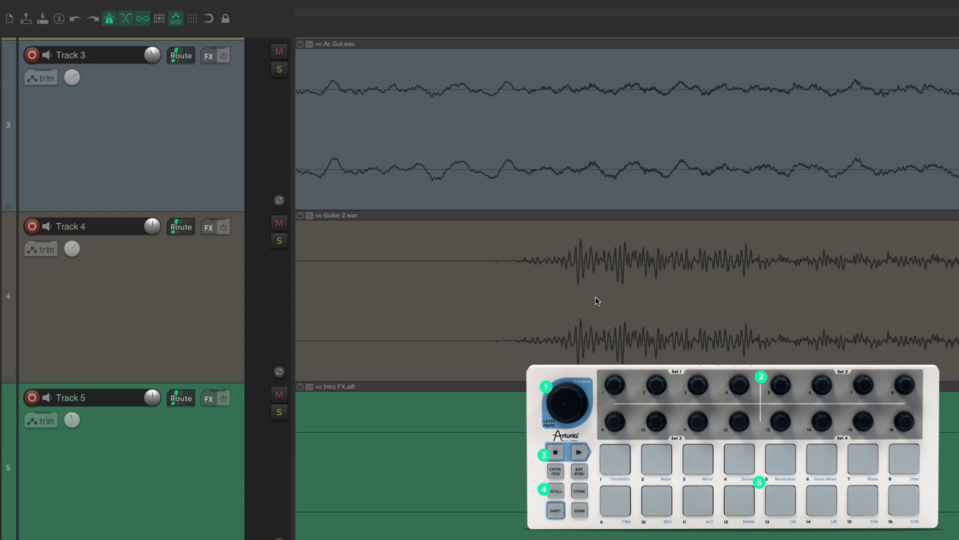
Bring up the Actions list over the mixer and scroll down through its Main section
key(?)
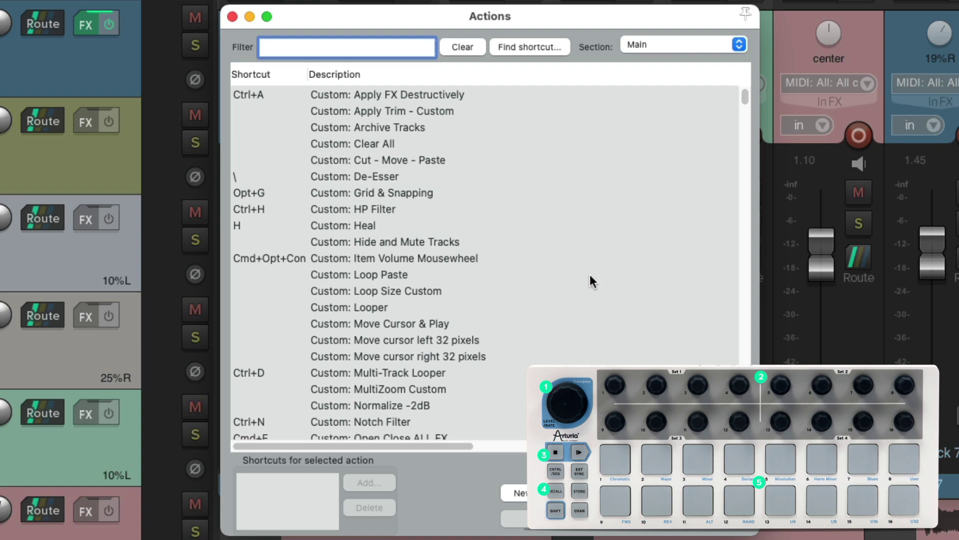
scroll(561, 228, down, 10)
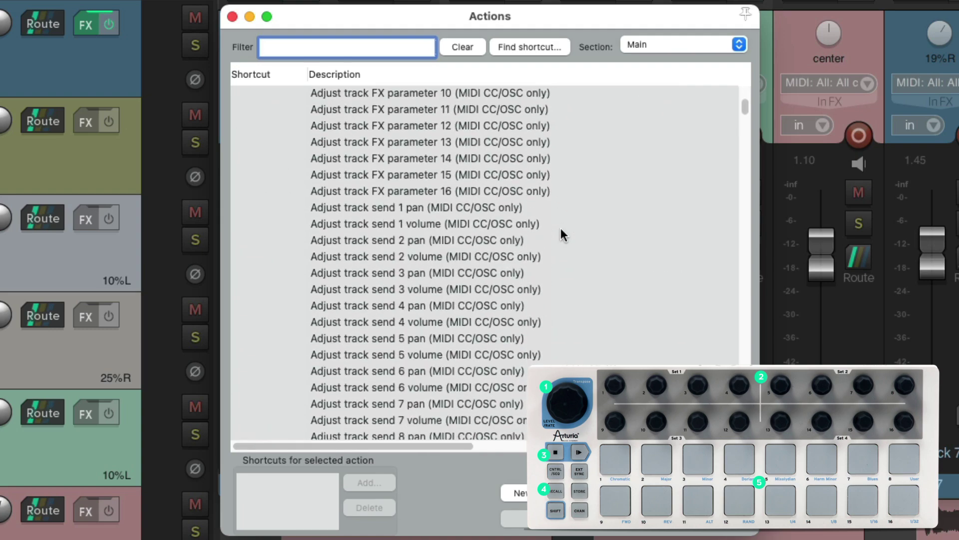
scroll(561, 230, down, 8)
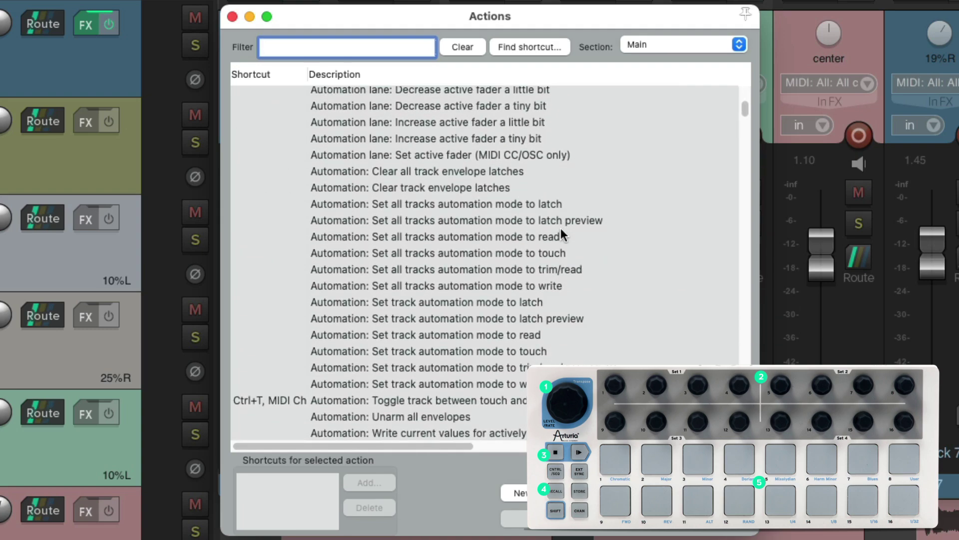